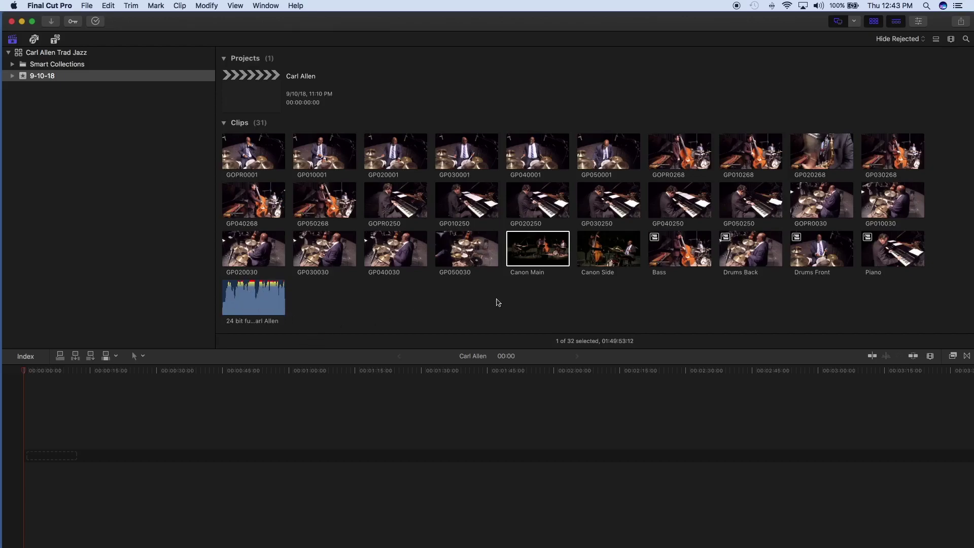
pyautogui.rightClick(537, 251)
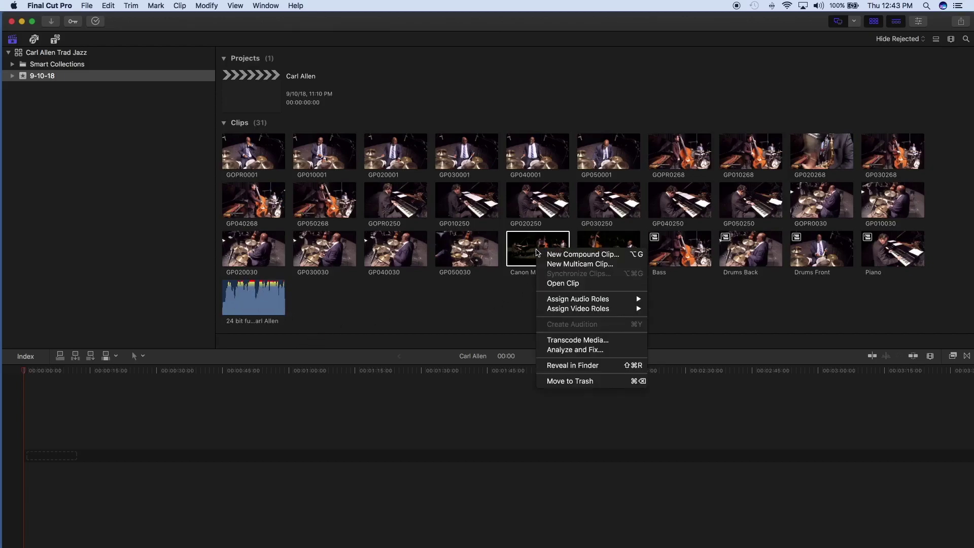
pyautogui.click(532, 278)
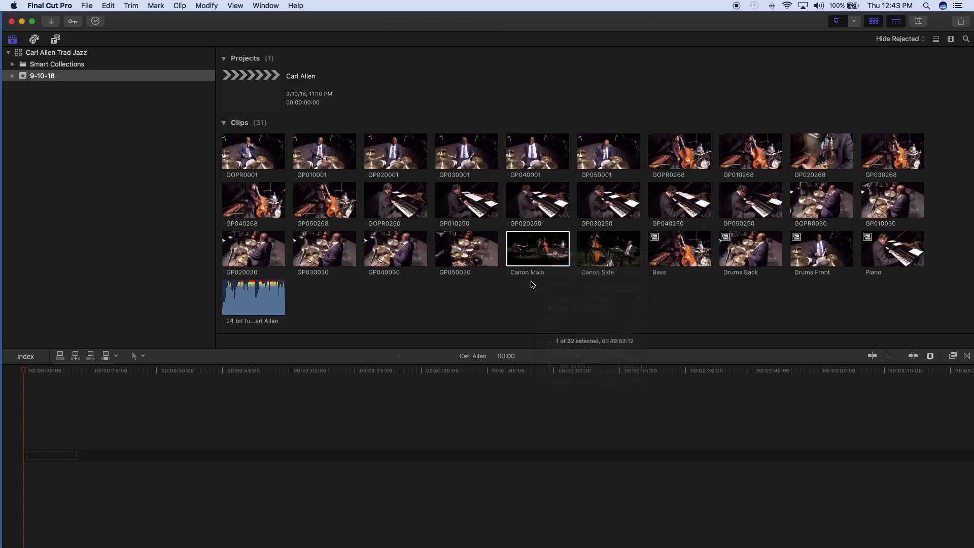
pyautogui.rightClick(532, 249)
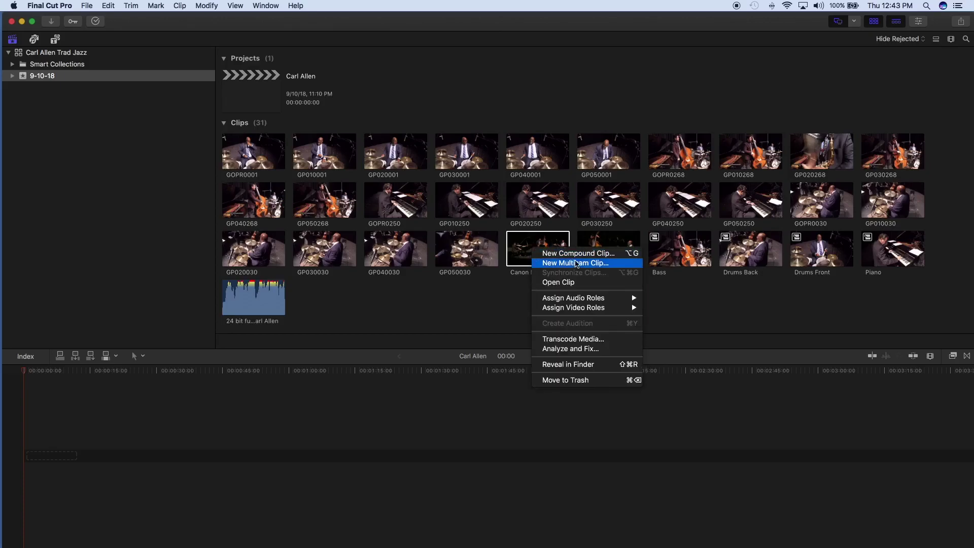
pyautogui.click(580, 265)
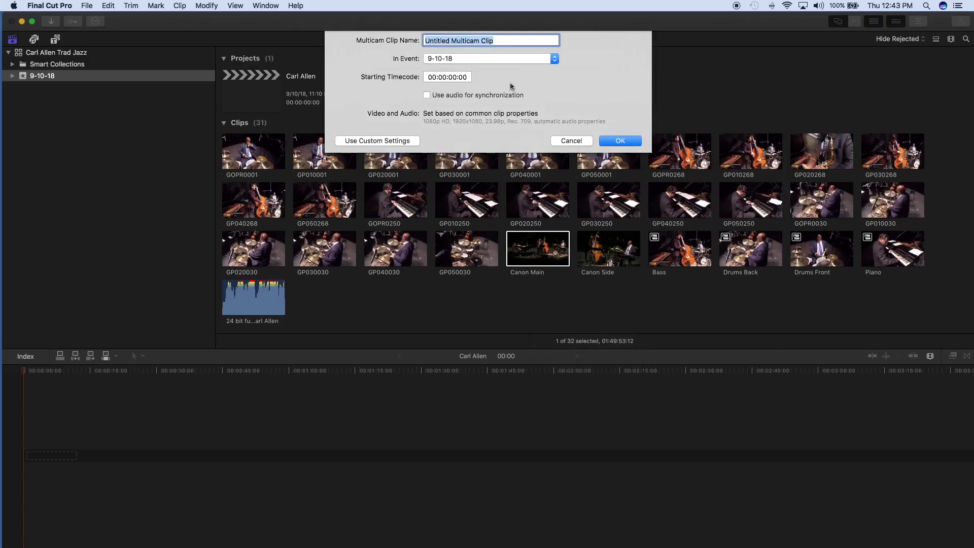
pyautogui.click(619, 141)
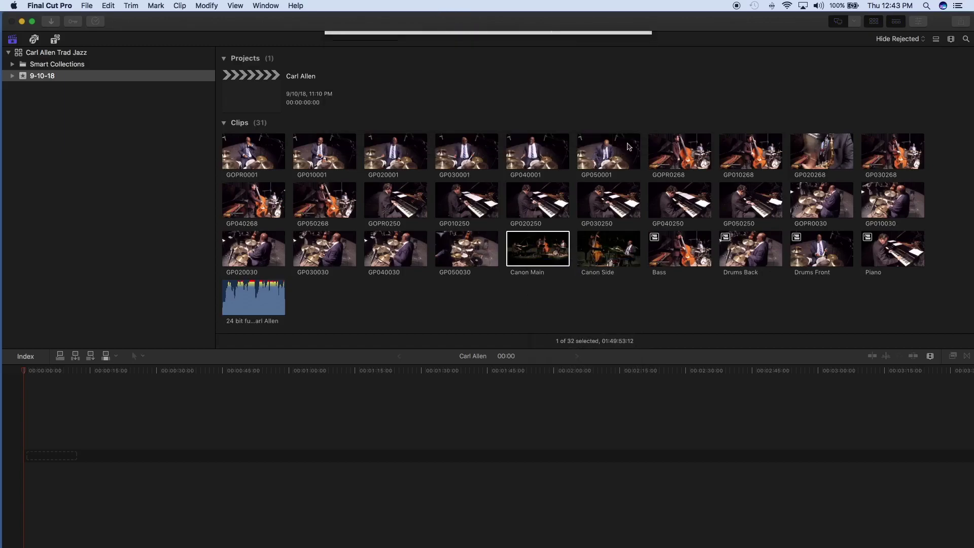
pyautogui.moveTo(324, 294); pyautogui.dragTo(31, 459)
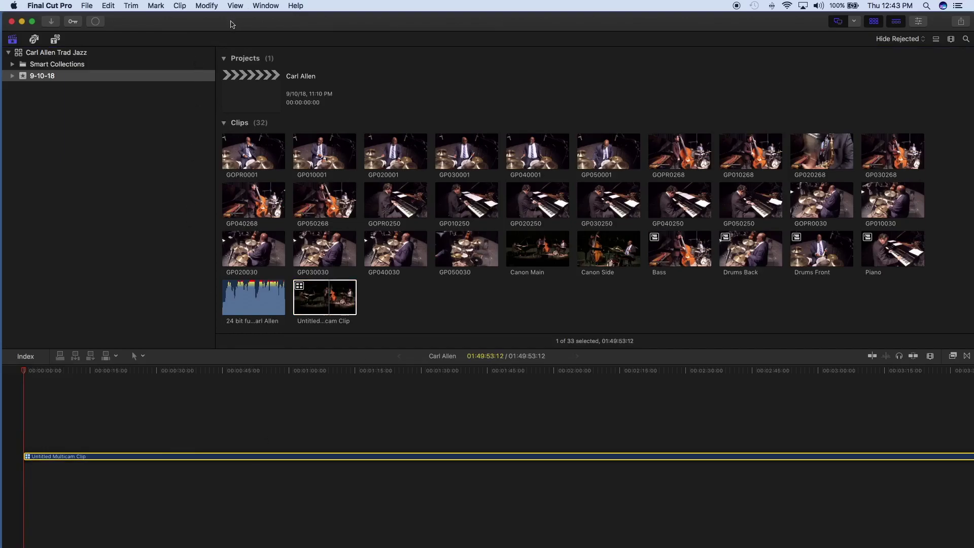
# Open the timeline's Untitled Multicam Clip in the Angle Editor
pyautogui.click(213, 4)
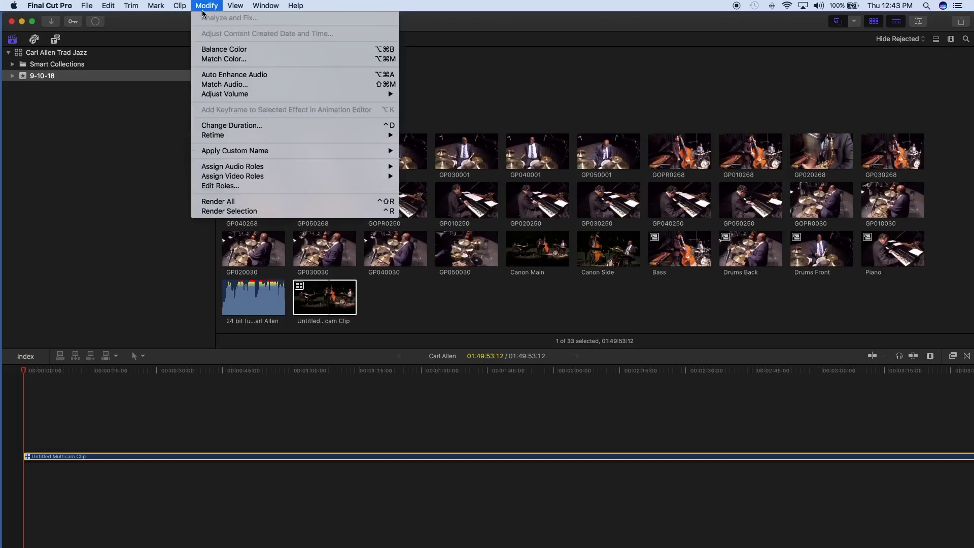
pyautogui.click(470, 36)
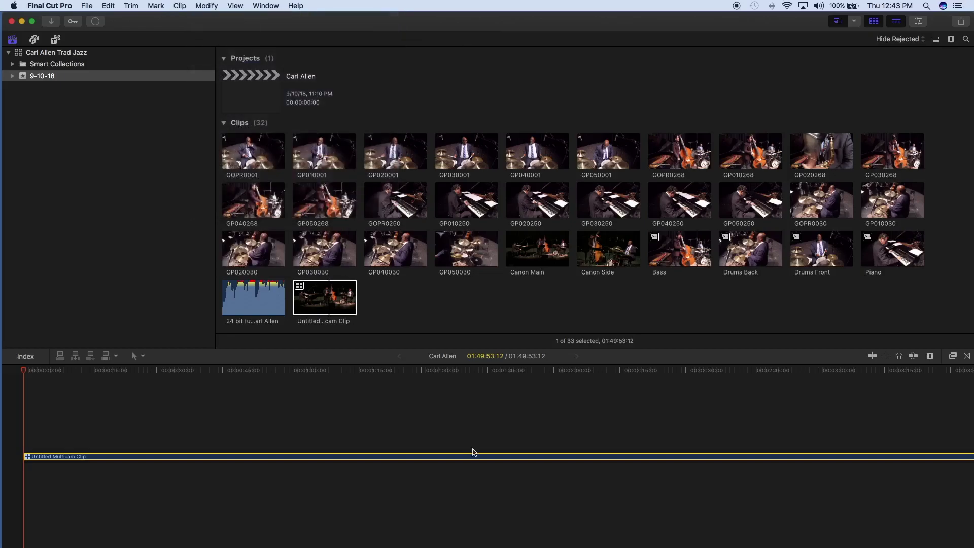
pyautogui.rightClick(510, 459)
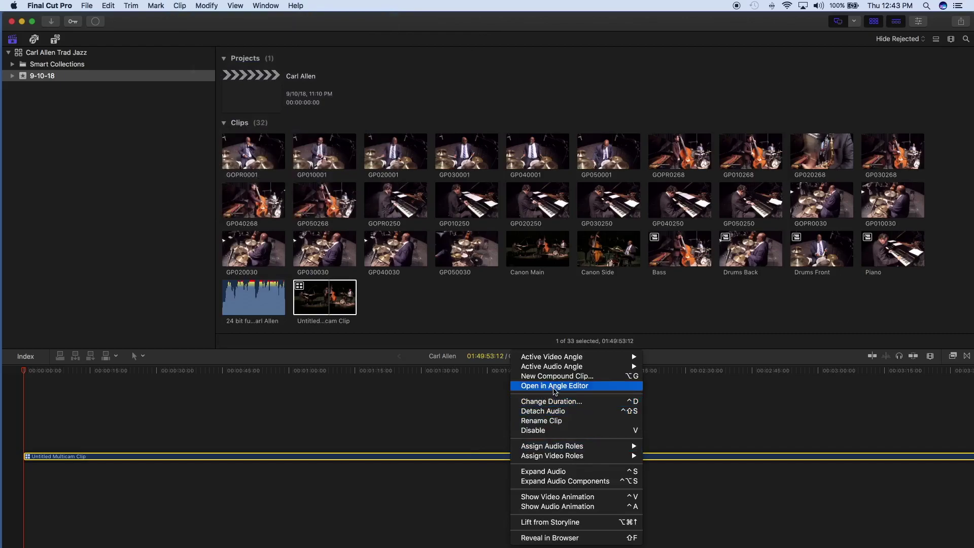
pyautogui.click(554, 387)
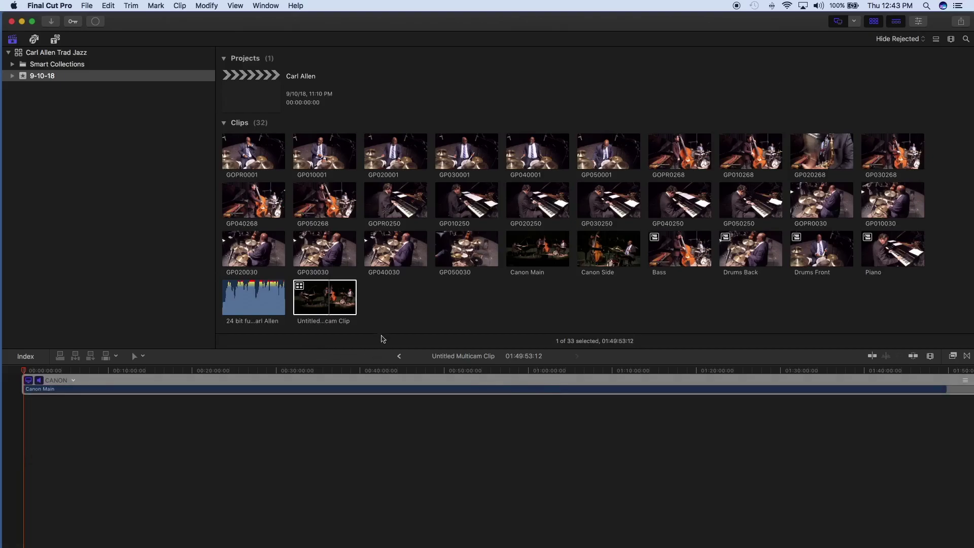
pyautogui.moveTo(385, 349); pyautogui.dragTo(379, 233)
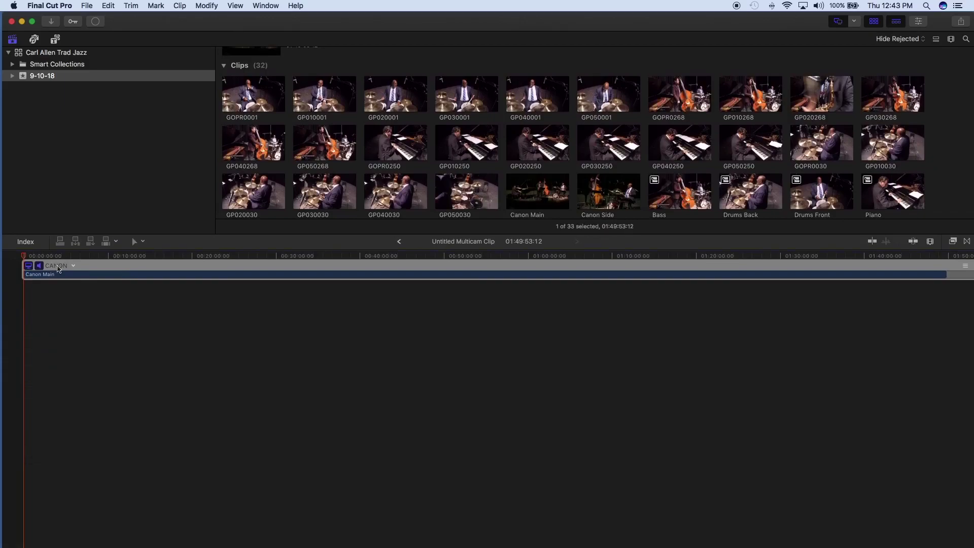
# Add five empty Untitled Angles below CANON, then scrub through the CANON footage
pyautogui.click(74, 266)
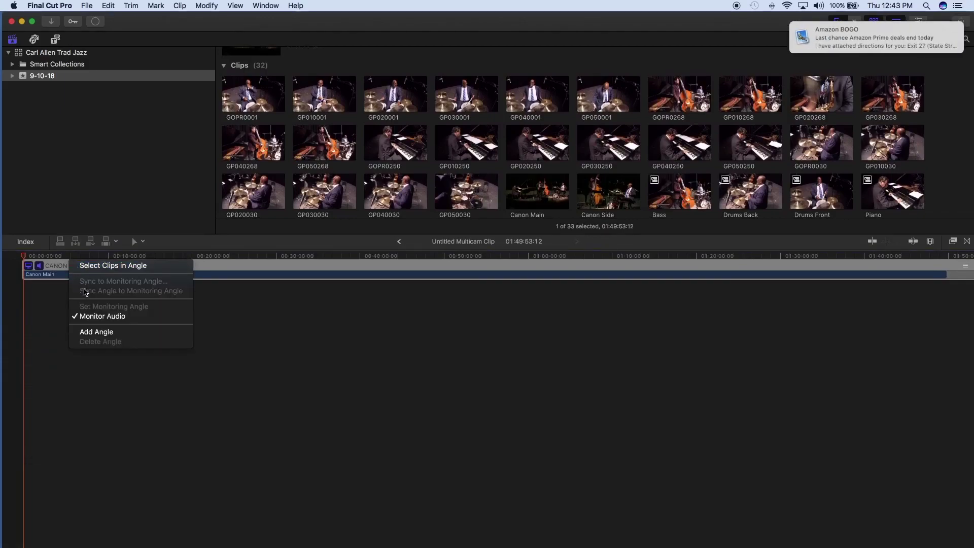
pyautogui.press('Escape')
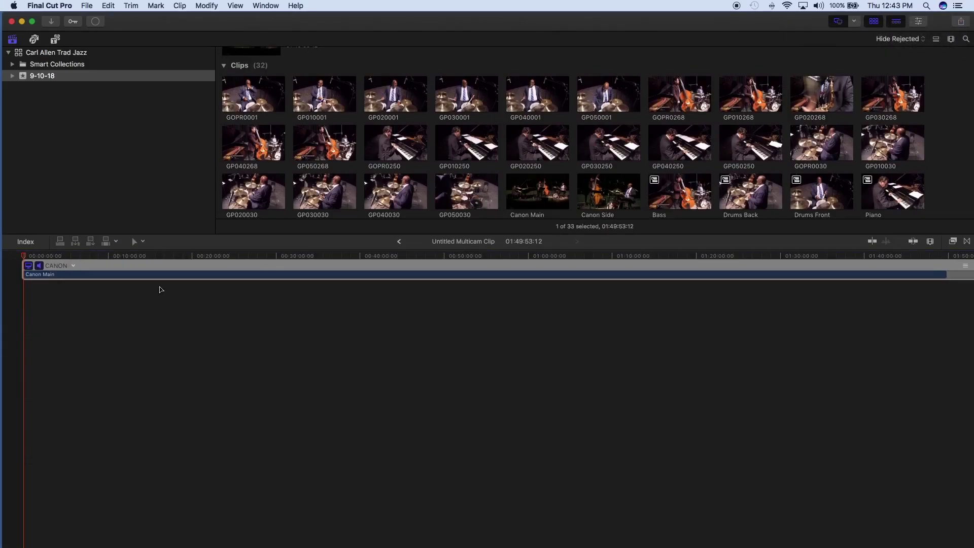
pyautogui.click(75, 267)
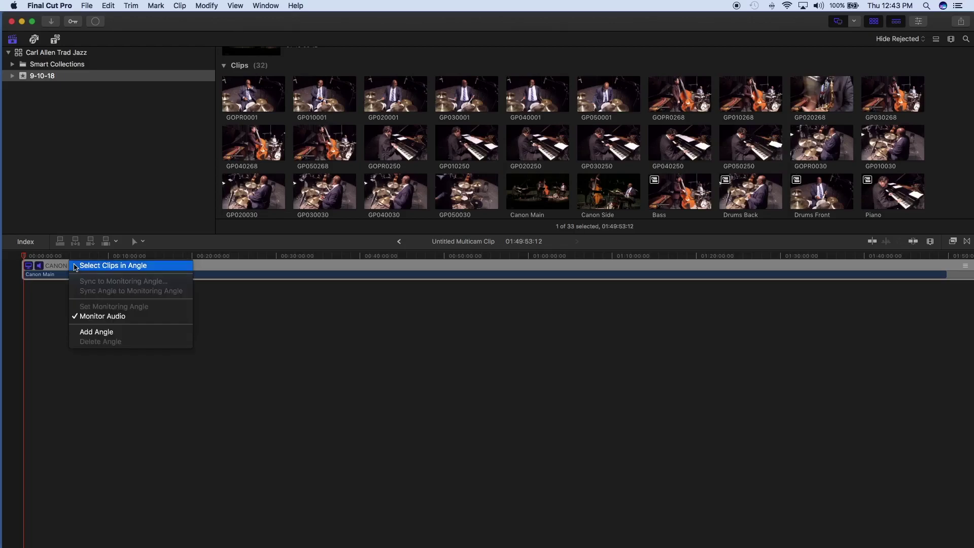
pyautogui.click(124, 332)
pyautogui.click(91, 287)
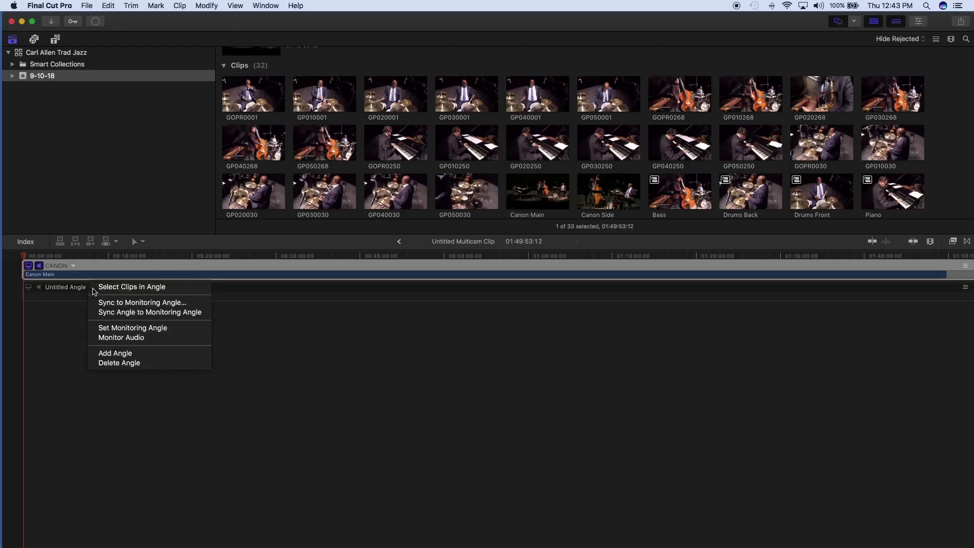
pyautogui.click(131, 355)
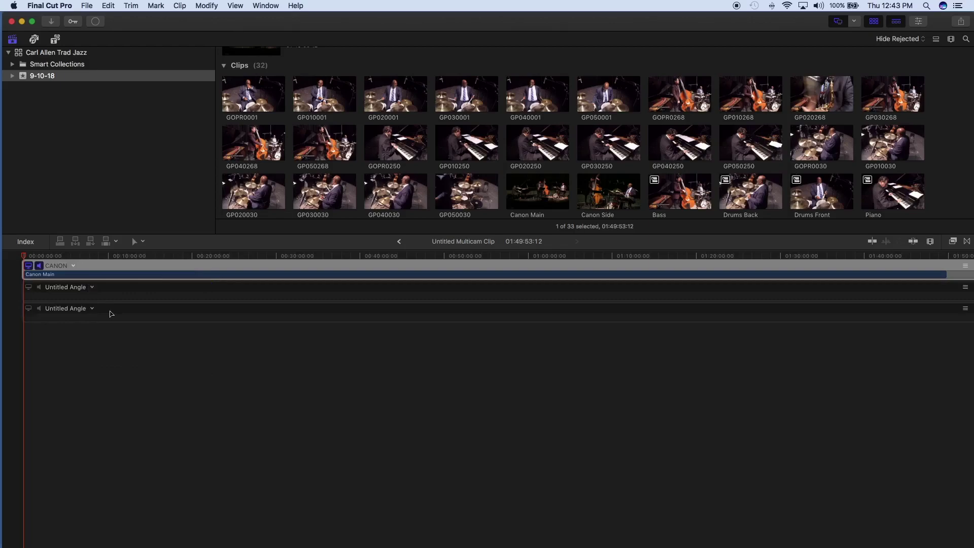
pyautogui.click(93, 309)
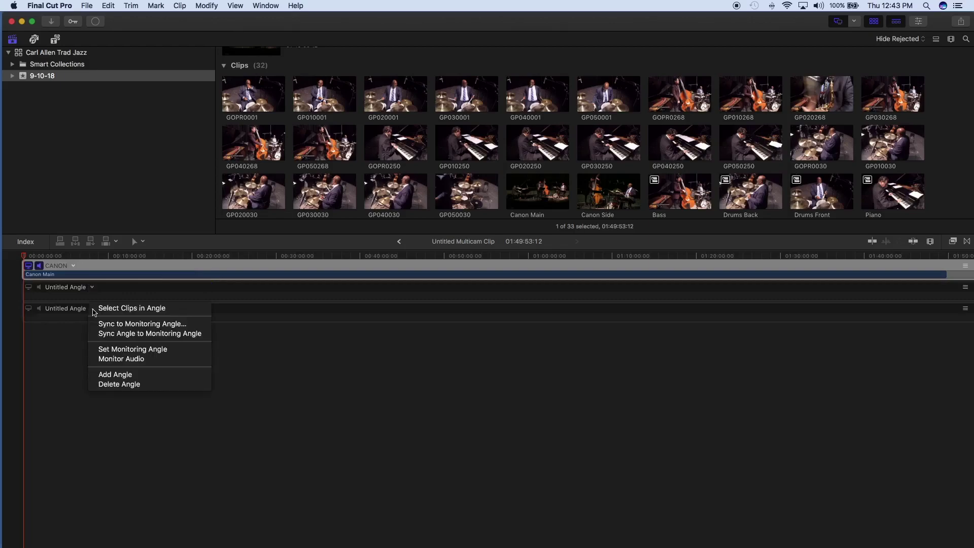
pyautogui.click(134, 374)
pyautogui.click(92, 330)
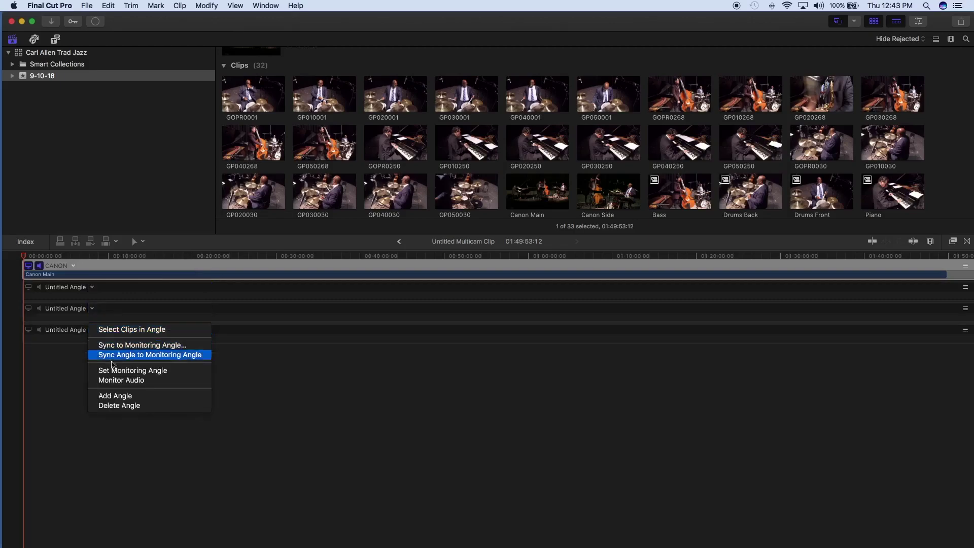
pyautogui.click(137, 395)
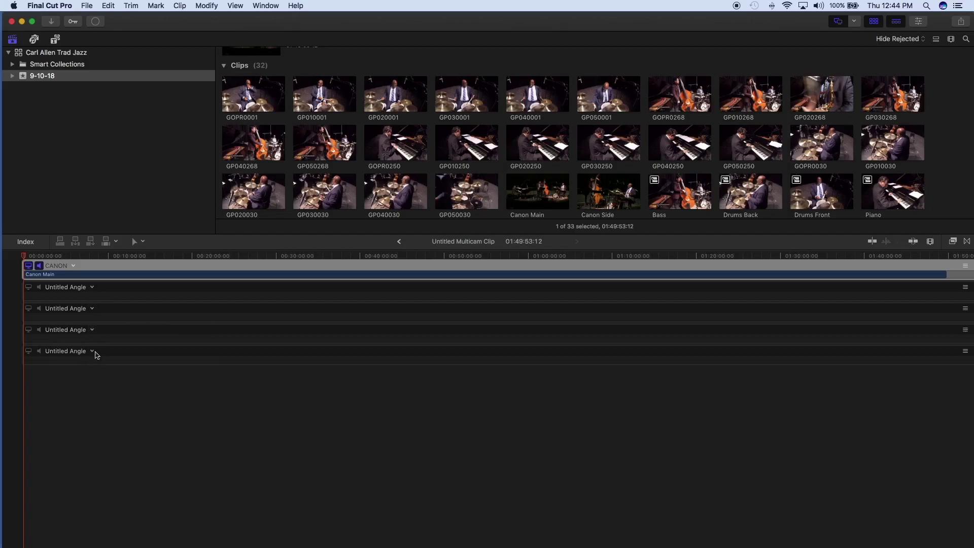
pyautogui.click(93, 352)
pyautogui.click(137, 416)
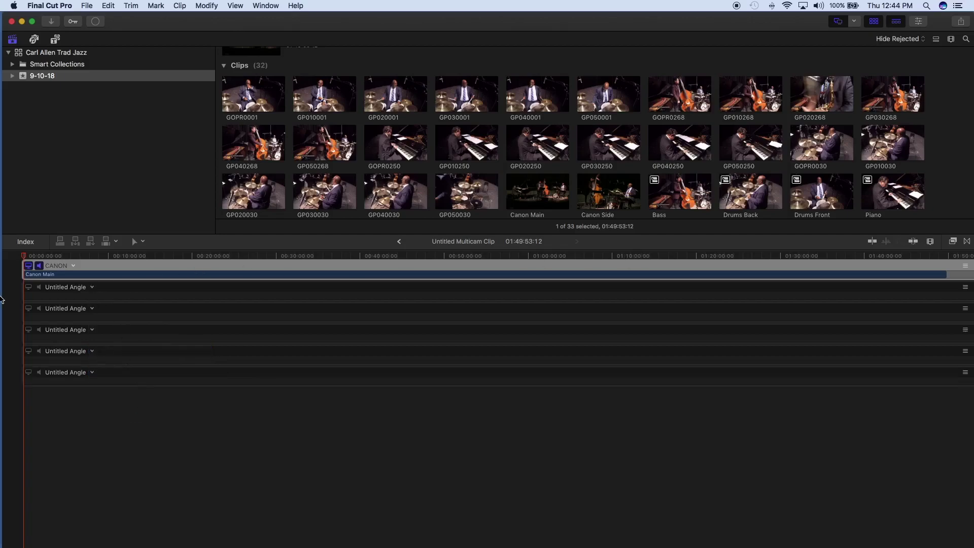
pyautogui.click(84, 257)
pyautogui.moveTo(85, 258); pyautogui.dragTo(249, 269)
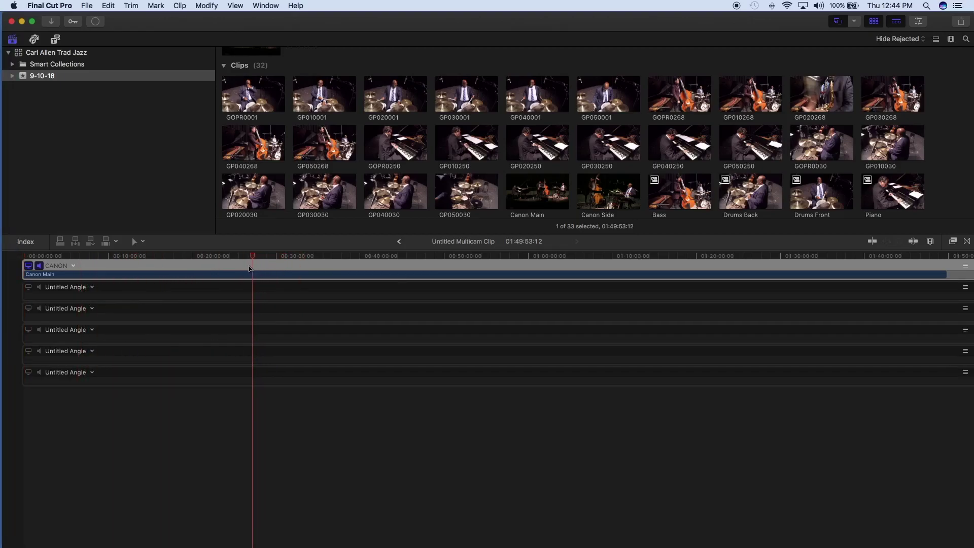
# Show the viewer, scrub CANON to the performance, and select the Canon Main clip in the first angle
pyautogui.click(838, 21)
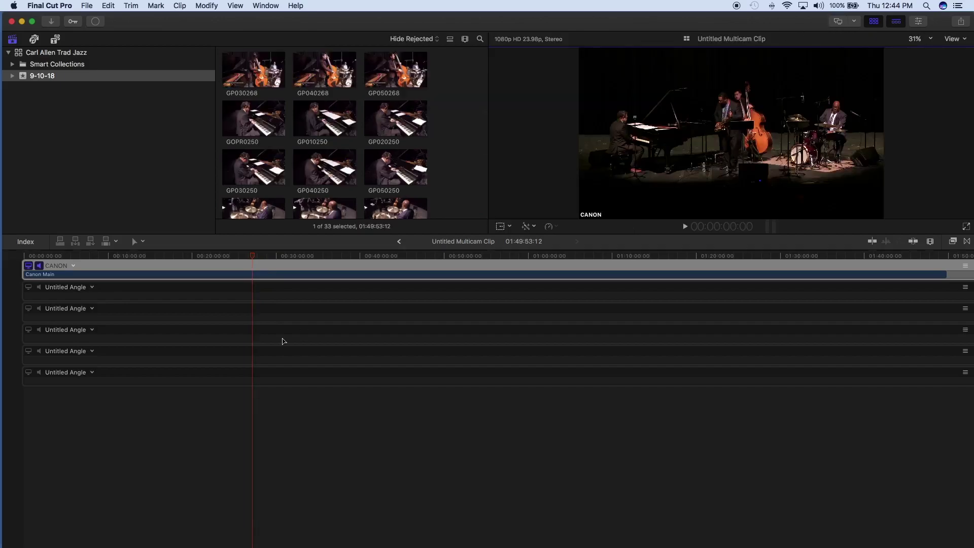
pyautogui.click(203, 264)
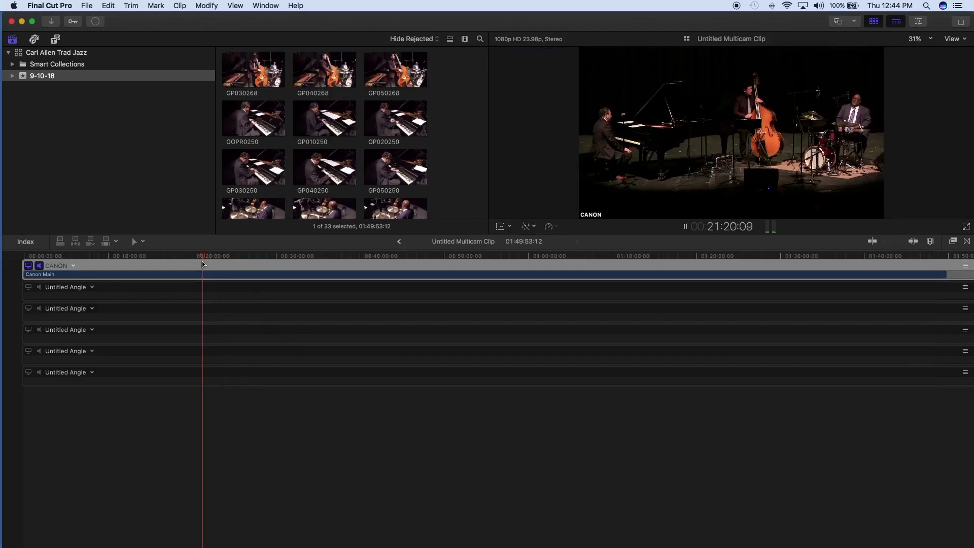
pyautogui.press('XF86AudioRaiseVolume')
pyautogui.click(59, 257)
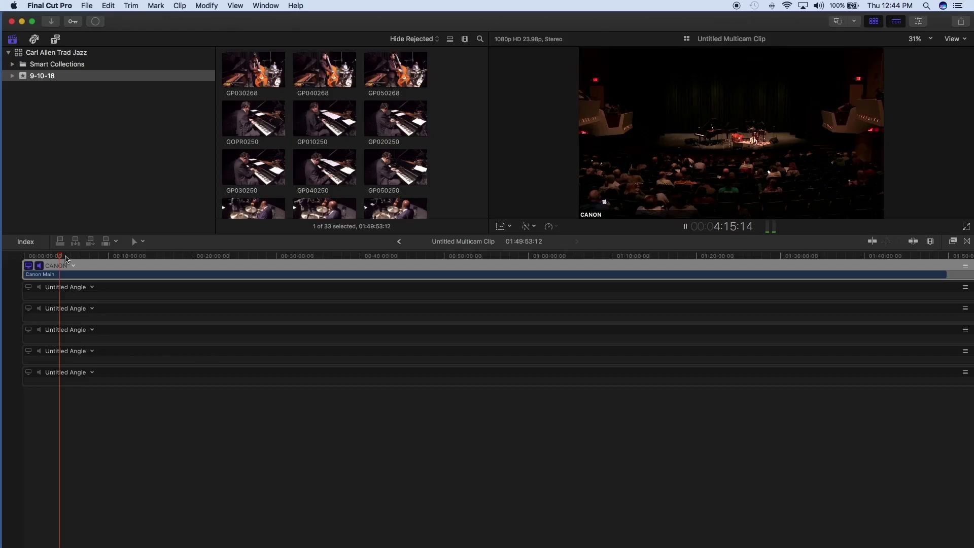
pyautogui.click(65, 257)
pyautogui.click(75, 257)
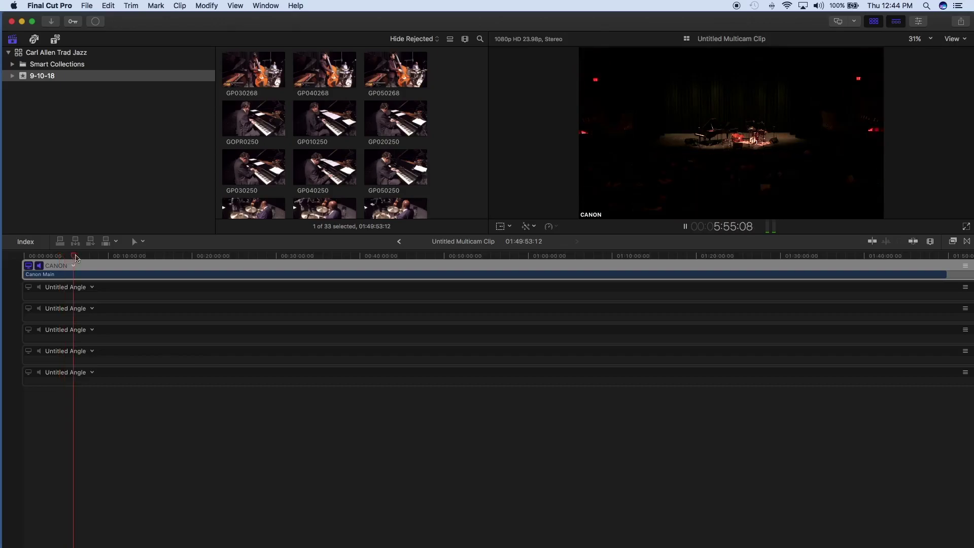
pyautogui.click(78, 257)
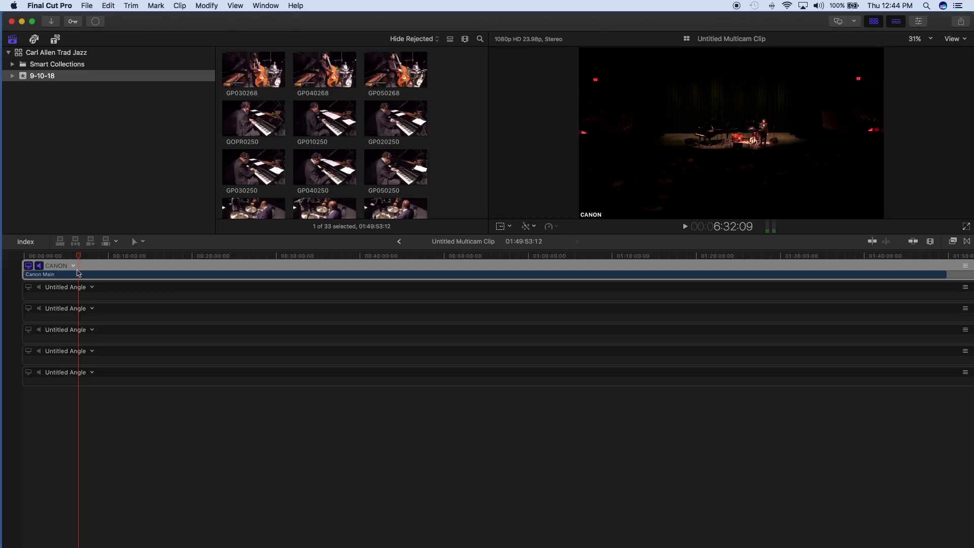
pyautogui.click(79, 277)
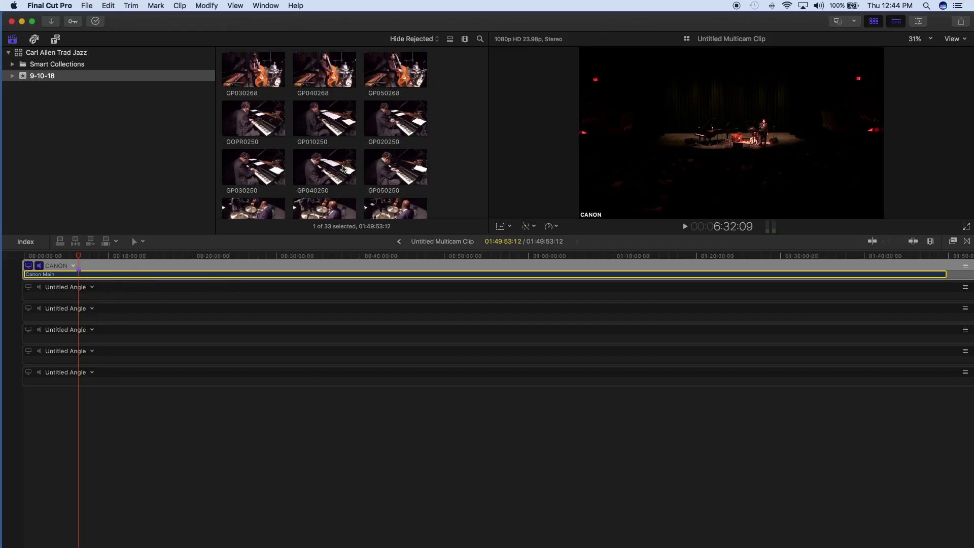
# Put the Canon Side clip into the second angle and show that angle in the viewer
pyautogui.scroll(-10, 435, 141)
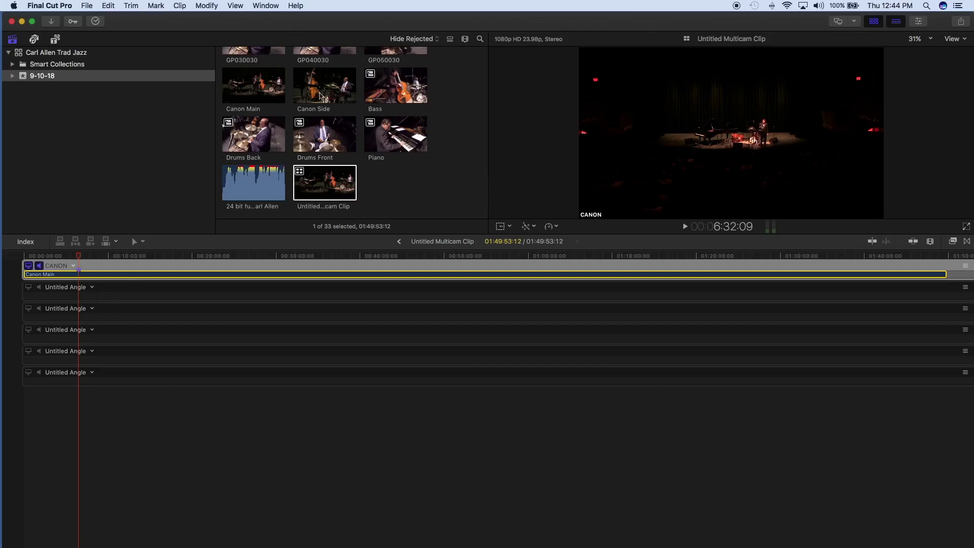
pyautogui.moveTo(325, 81); pyautogui.dragTo(24, 298)
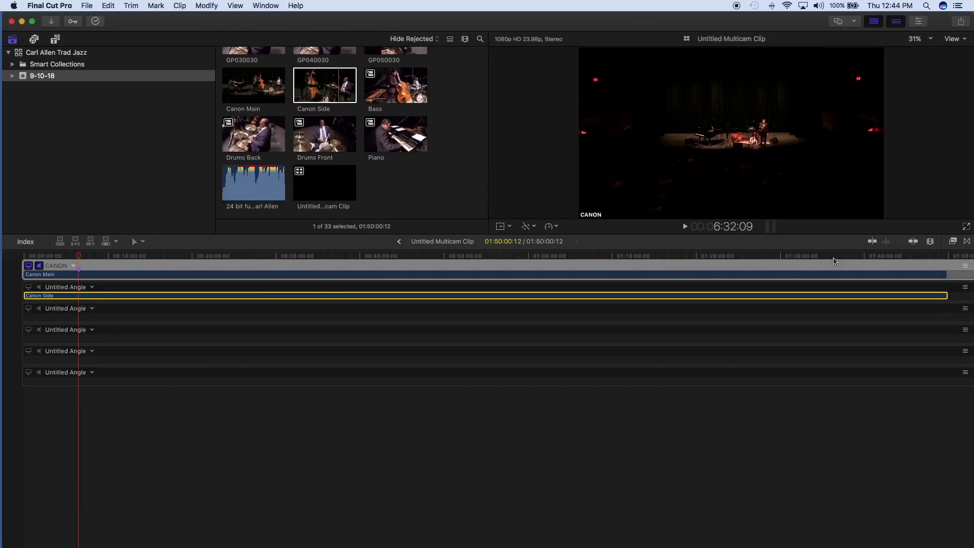
pyautogui.click(85, 255)
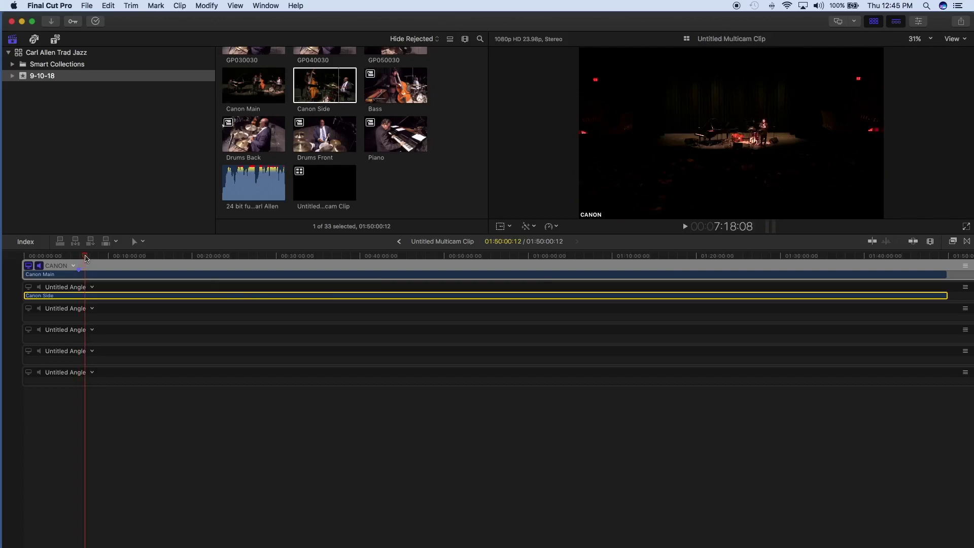
pyautogui.moveTo(85, 256); pyautogui.dragTo(74, 257)
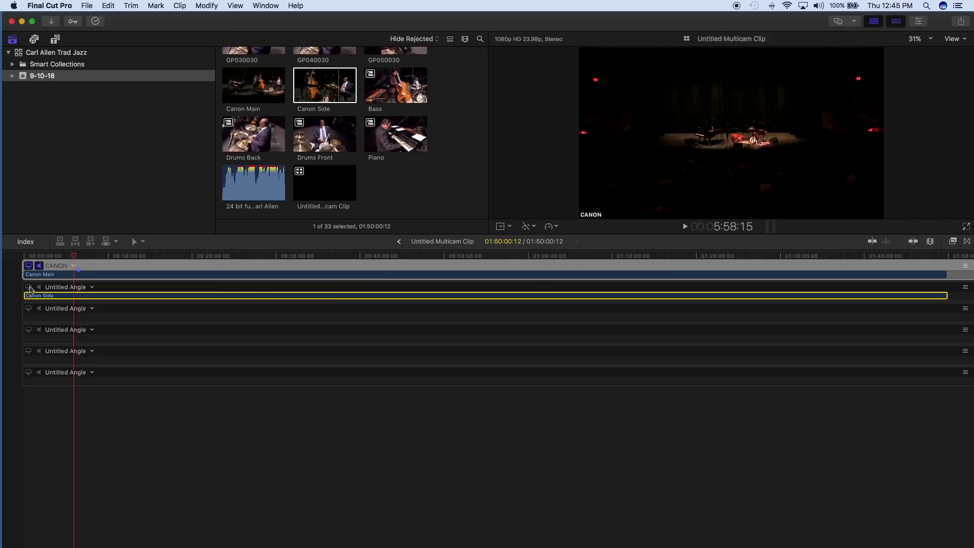
pyautogui.click(29, 287)
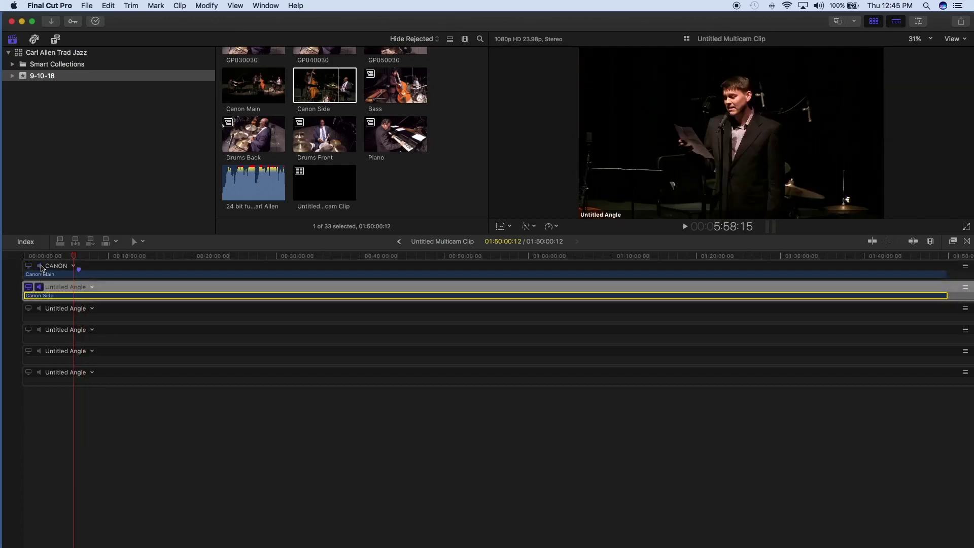
# Play back to compare, then slide Canon Side right to sync with Canon Main
pyautogui.moveTo(74, 256); pyautogui.dragTo(62, 260)
pyautogui.press('space')
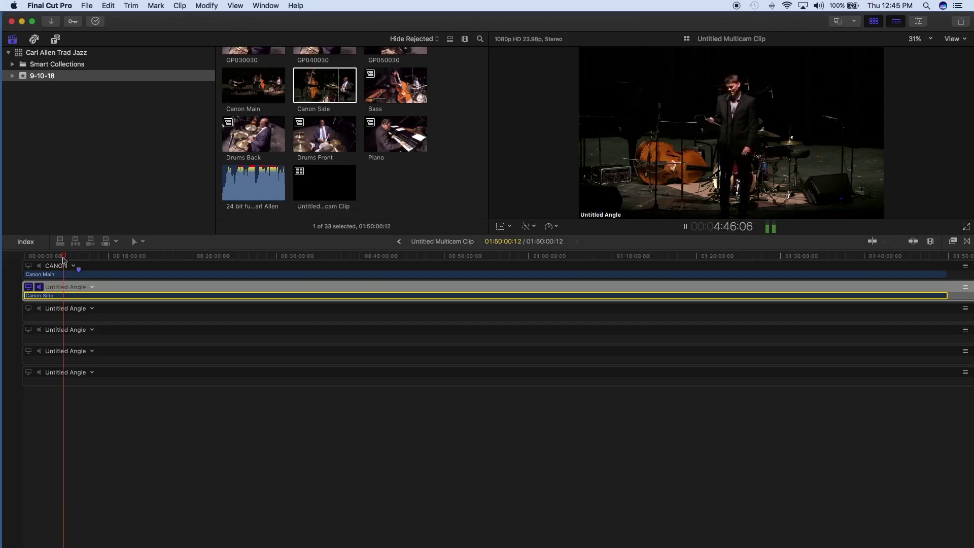
pyautogui.click(60, 279)
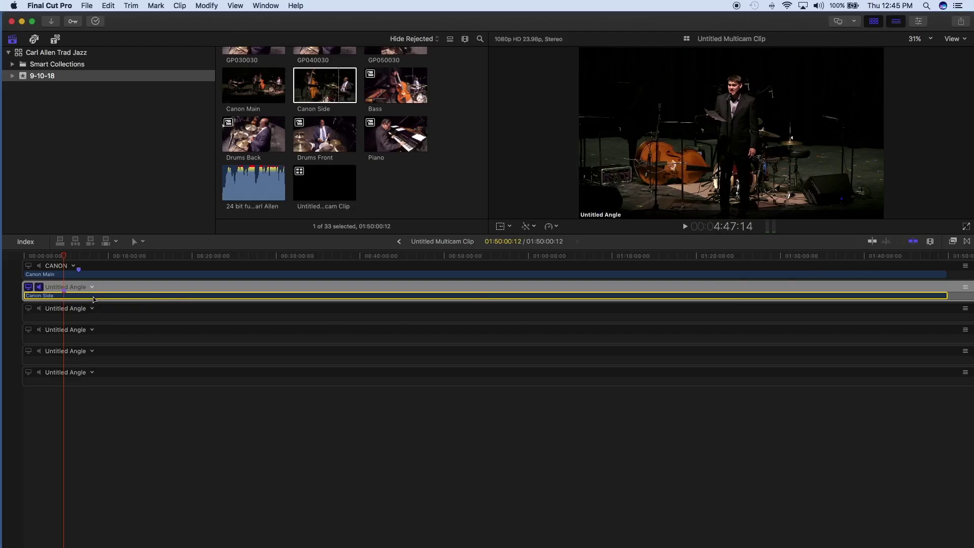
pyautogui.moveTo(94, 299)
pyautogui.mouseDown()
pyautogui.moveTo(142, 299)
pyautogui.moveTo(93, 298)
pyautogui.mouseUp()
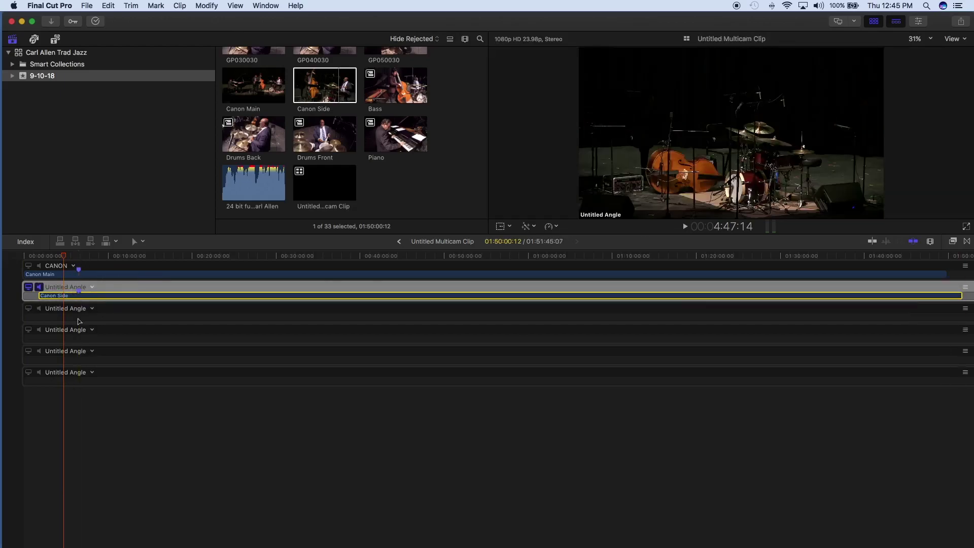
# Mute the second angle's audio, add Piano to the third angle, and monitor and play it
pyautogui.click(35, 288)
pyautogui.click(381, 85)
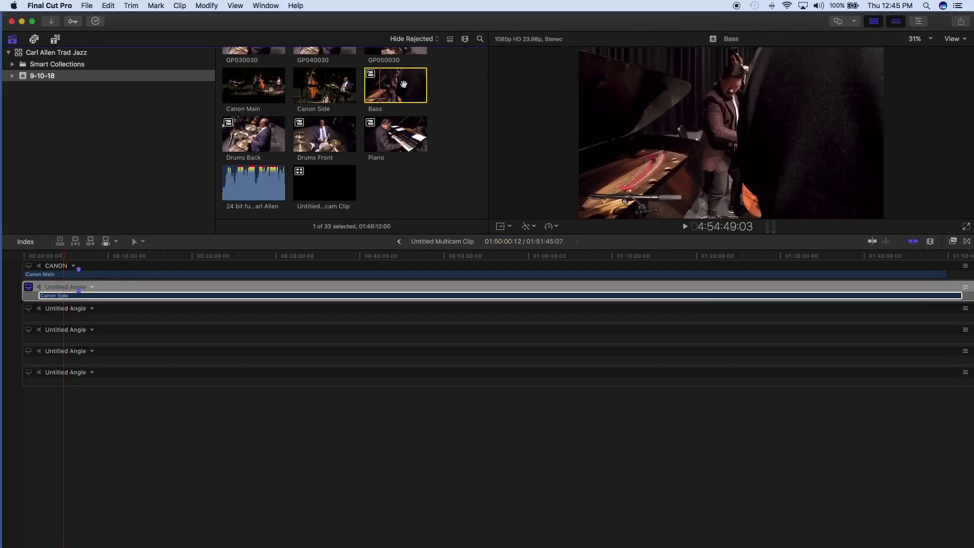
pyautogui.moveTo(394, 134); pyautogui.dragTo(44, 327)
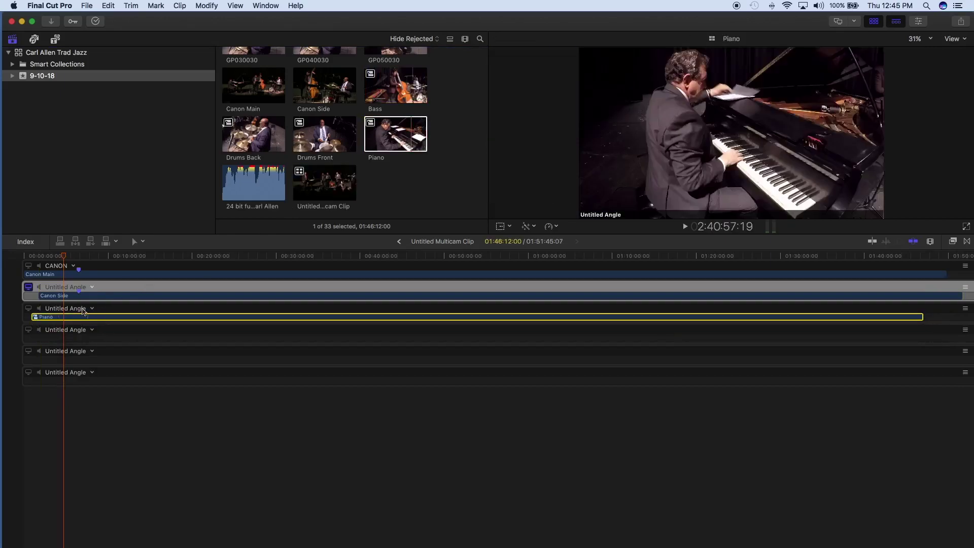
pyautogui.click(29, 308)
pyautogui.click(39, 308)
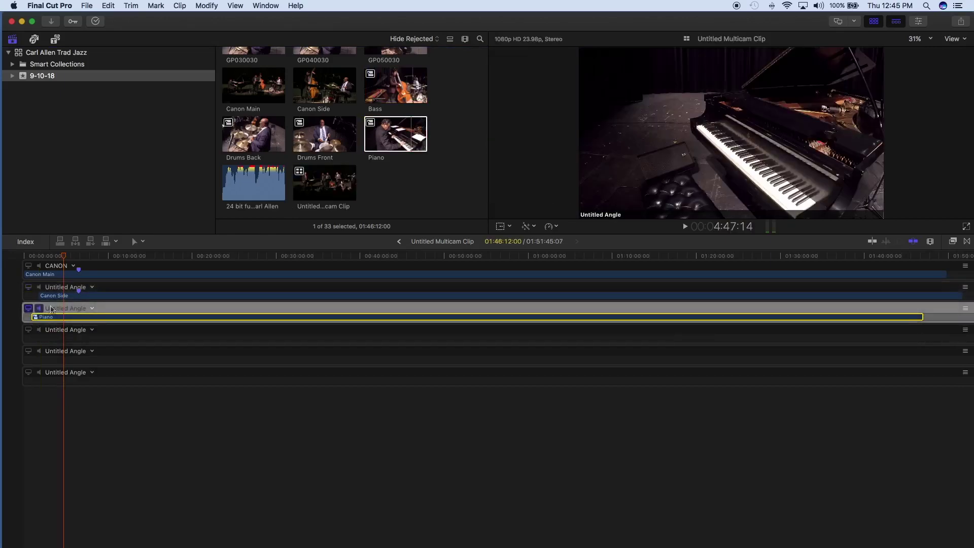
pyautogui.moveTo(71, 256); pyautogui.dragTo(62, 259)
pyautogui.press('space')
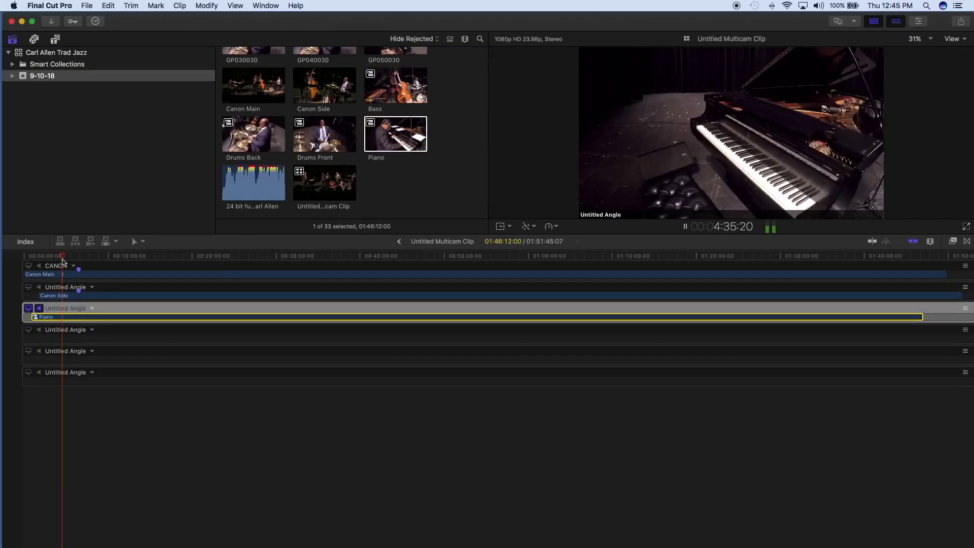
# Turn off skimming and zoom the timeline to two-minute intervals while reviewing playback
pyautogui.click(913, 242)
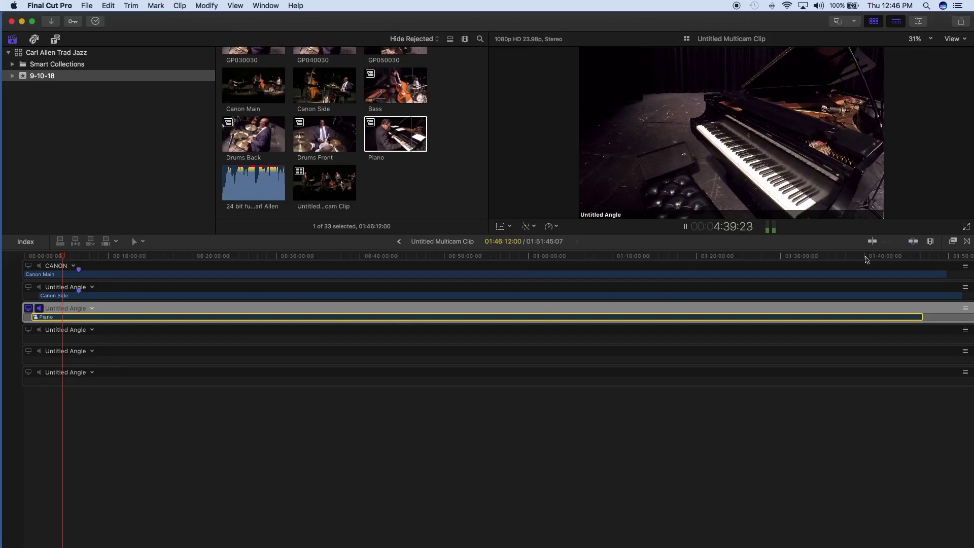
pyautogui.click(932, 241)
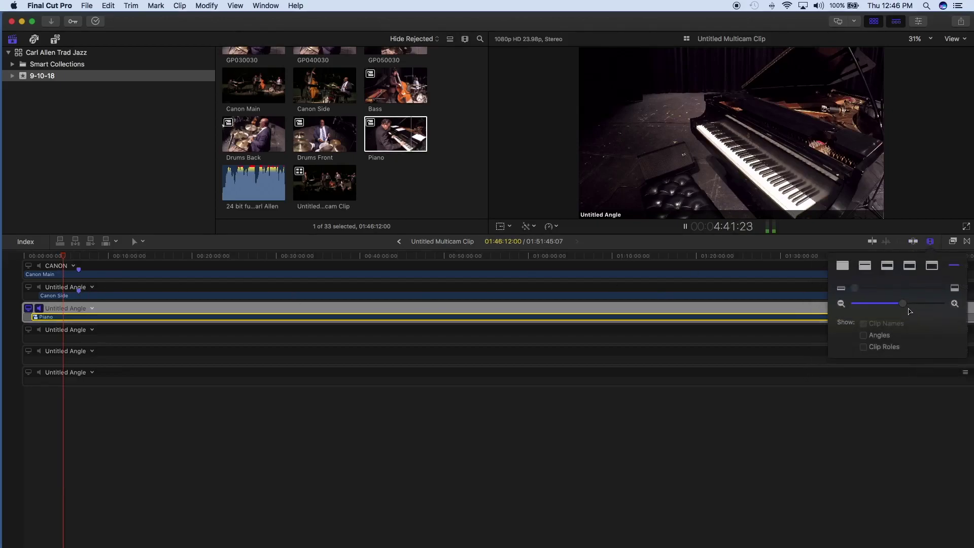
pyautogui.moveTo(908, 302); pyautogui.dragTo(920, 303)
pyautogui.hscroll(-5, 695, 356)
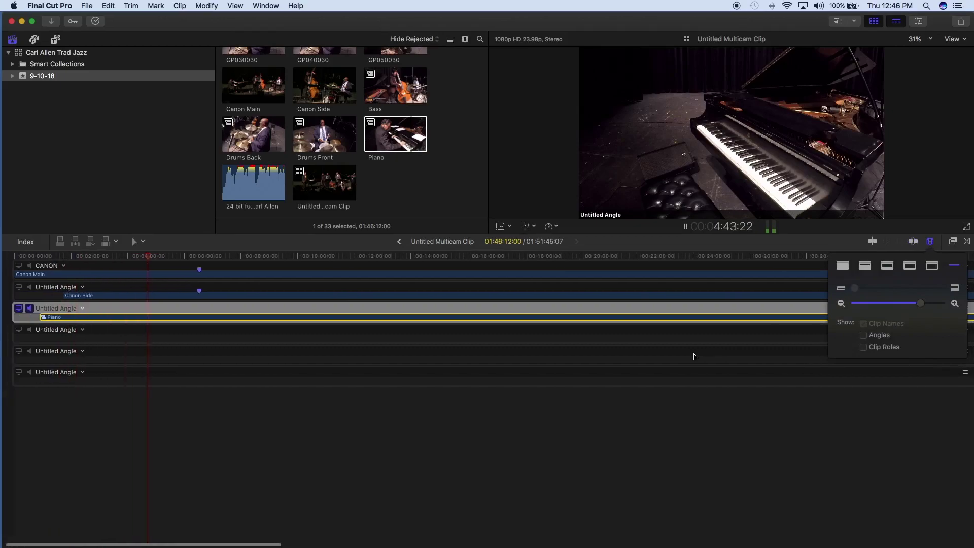
pyautogui.click(162, 257)
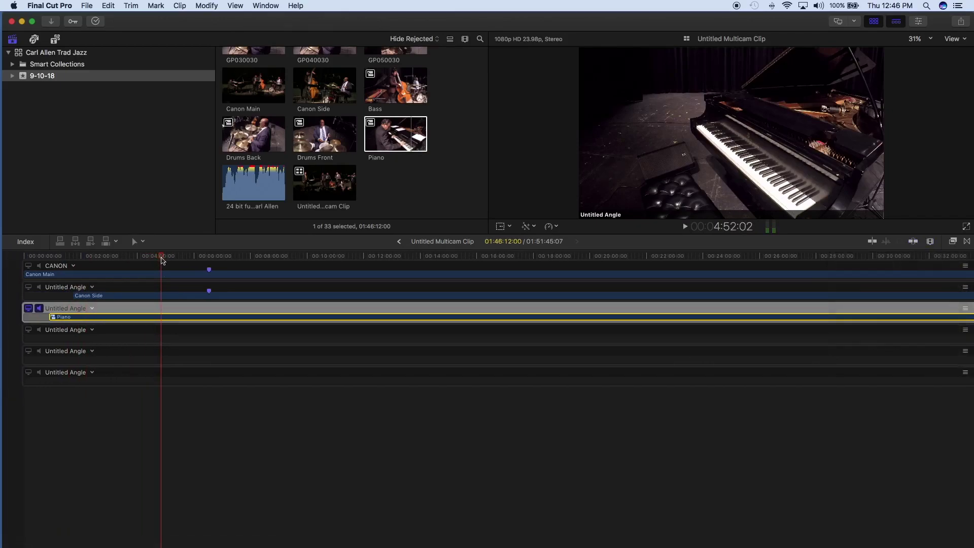
pyautogui.press('j')
pyautogui.press('space')
# Rename the first three angles CANON SIDE, CANON FRONT and PIANO
pyautogui.click(77, 287)
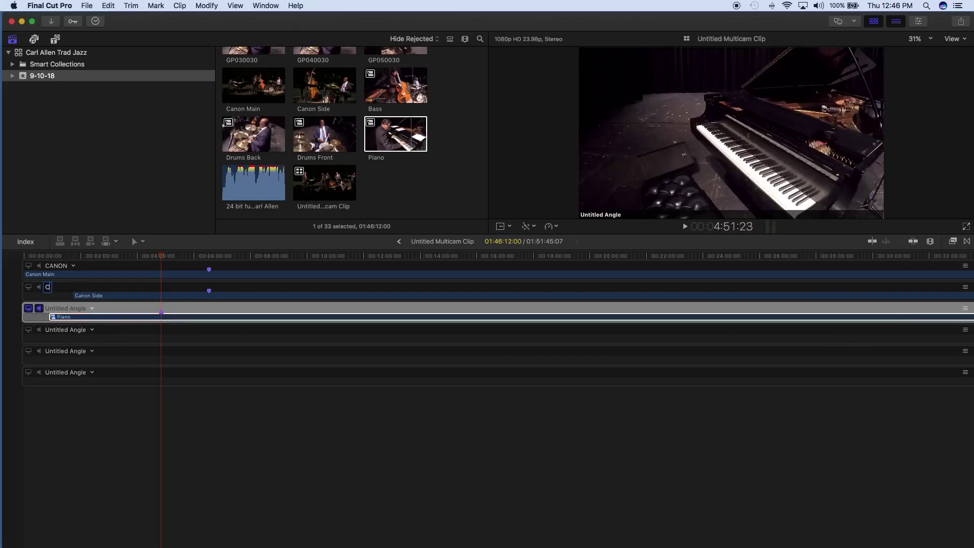
pyautogui.write('CANON SIDE')
pyautogui.press('Return')
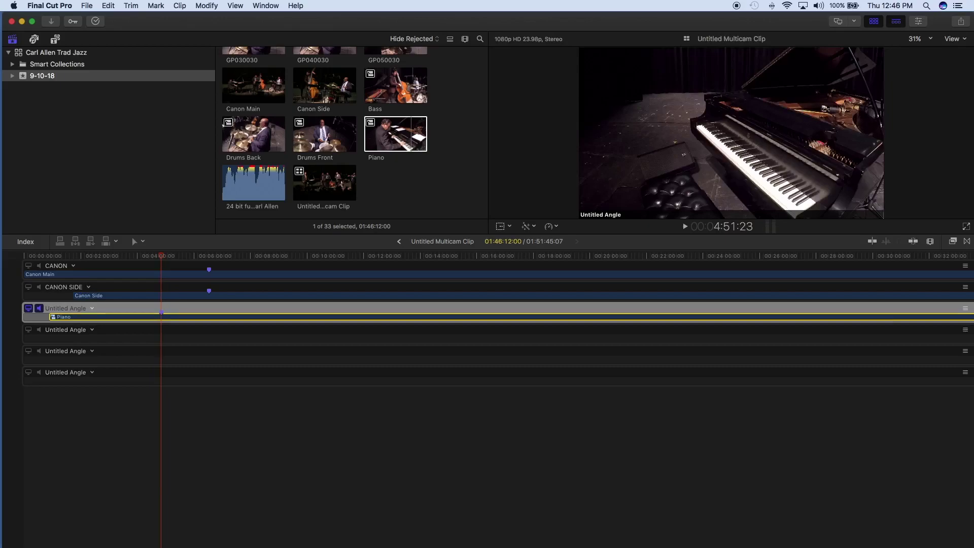
pyautogui.click(57, 266)
pyautogui.write('F')
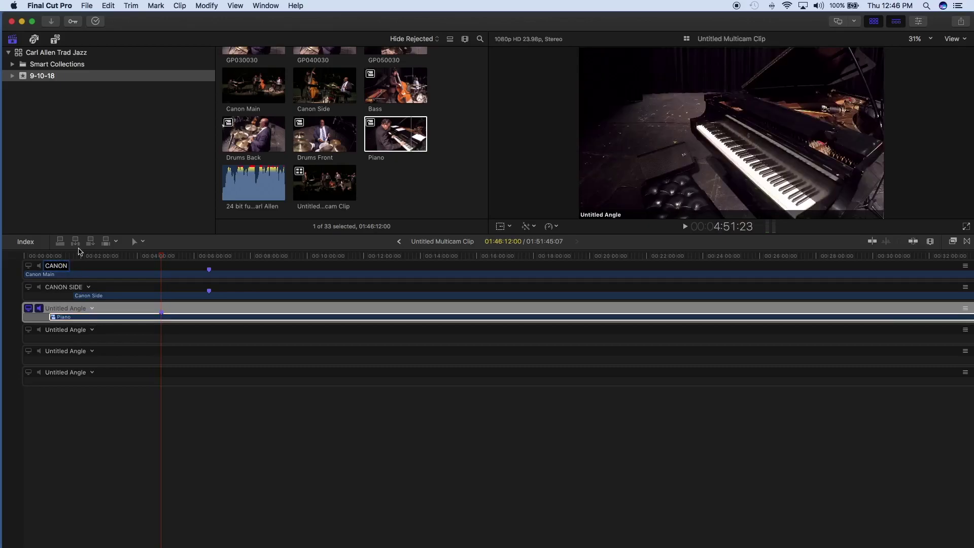
pyautogui.write('RONT')
pyautogui.press('Return')
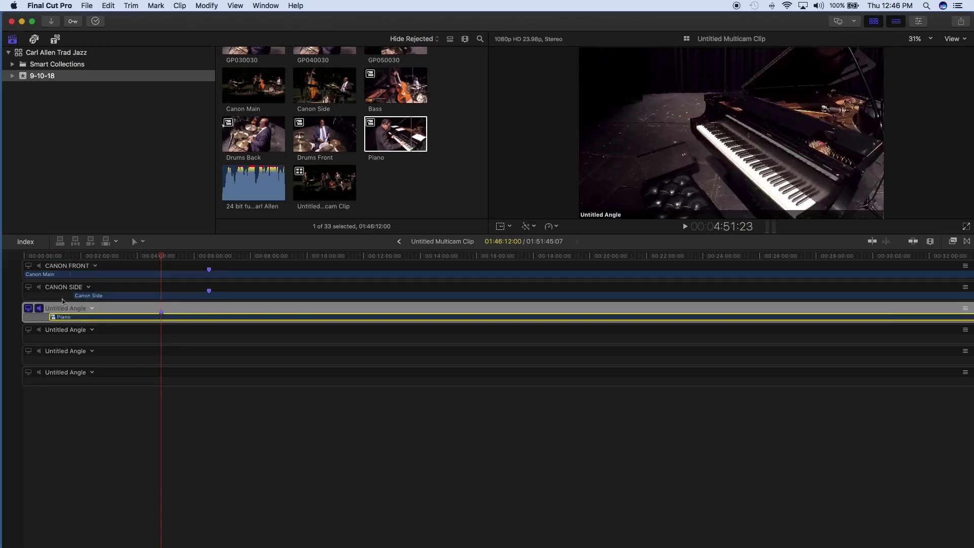
pyautogui.click(78, 310)
pyautogui.write('PIANO')
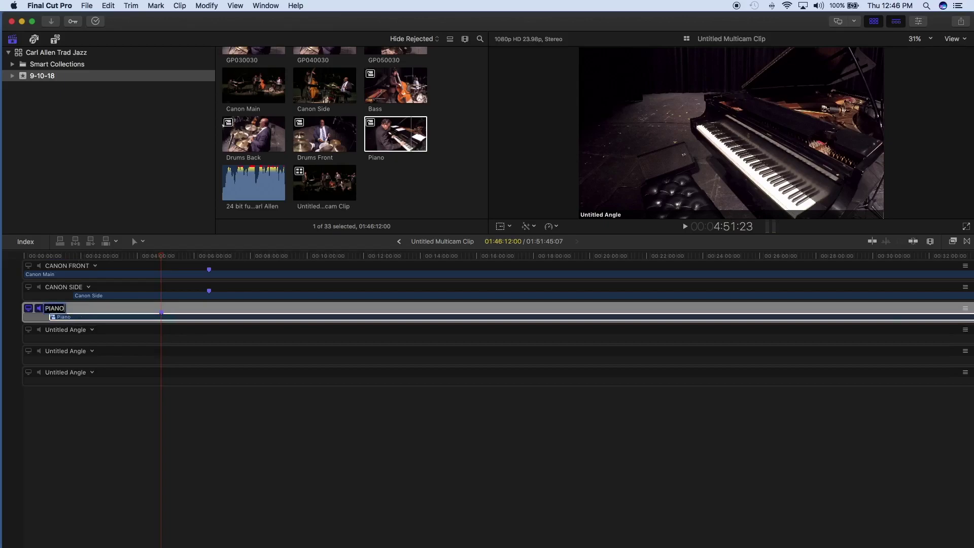
pyautogui.press('Return')
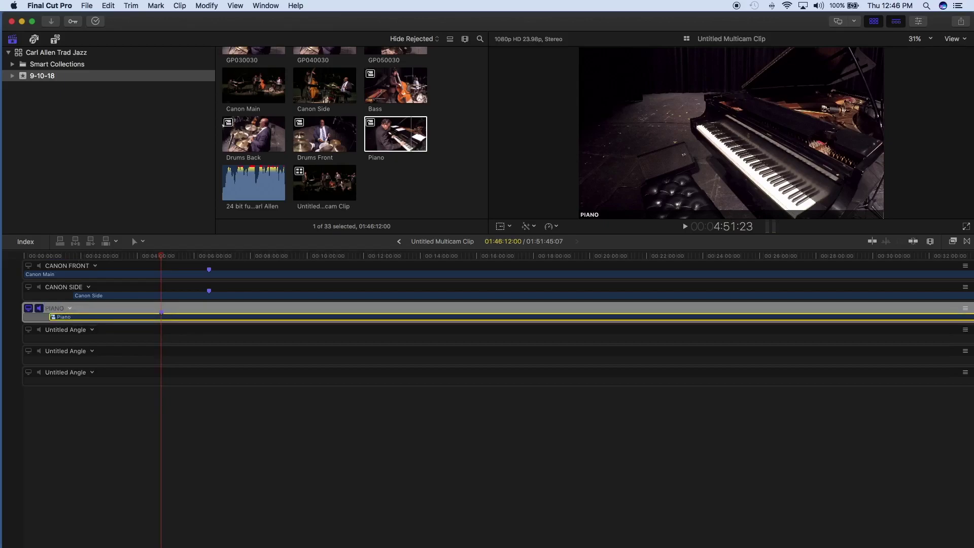
# Rename the remaining angles BASS, DRUMS FRONT and DRUMS BACK
pyautogui.click(76, 329)
pyautogui.write('Ba')
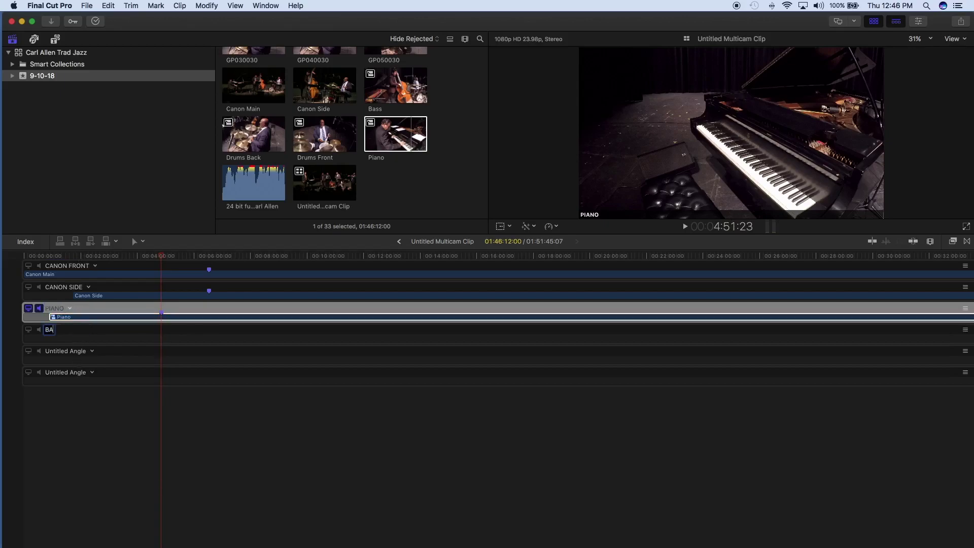
pyautogui.write('ss')
pyautogui.press('Return')
pyautogui.click(76, 351)
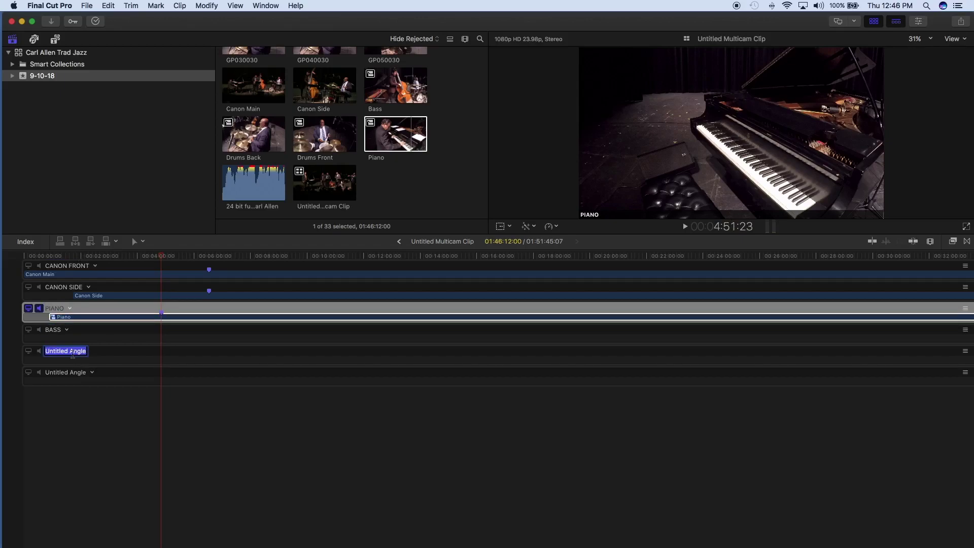
pyautogui.write('DRUMS FRONT')
pyautogui.press('Return')
pyautogui.click(72, 372)
pyautogui.write('DRUMS')
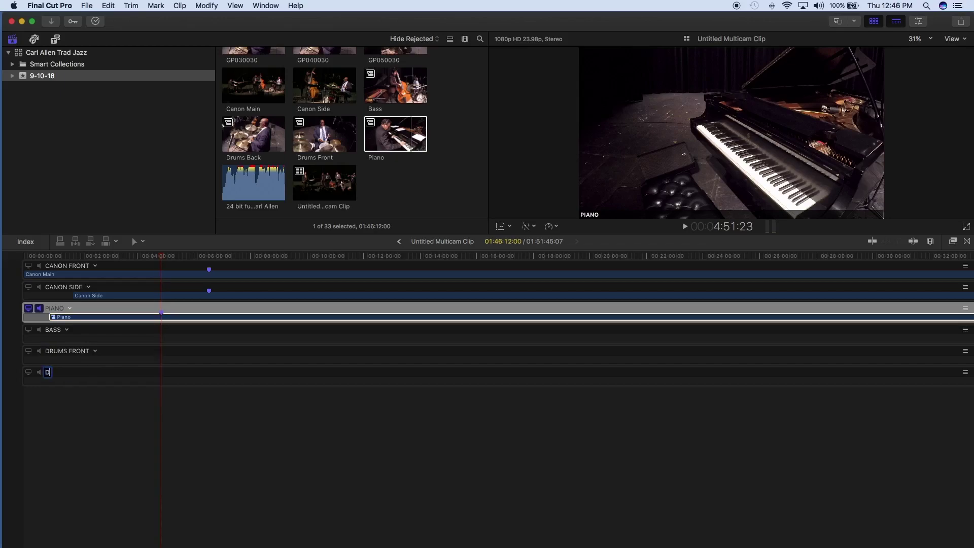
pyautogui.write(' Ba')
pyautogui.write('ACK')
pyautogui.press('Return')
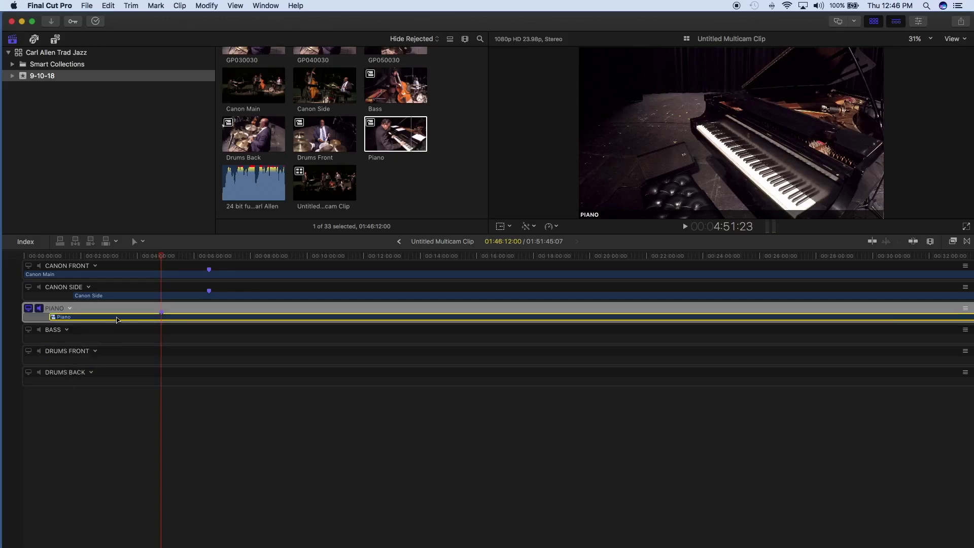
# Slide the Piano clip later to align its marker, and drop the Bass clip into the BASS angle
pyautogui.moveTo(128, 321); pyautogui.dragTo(159, 321)
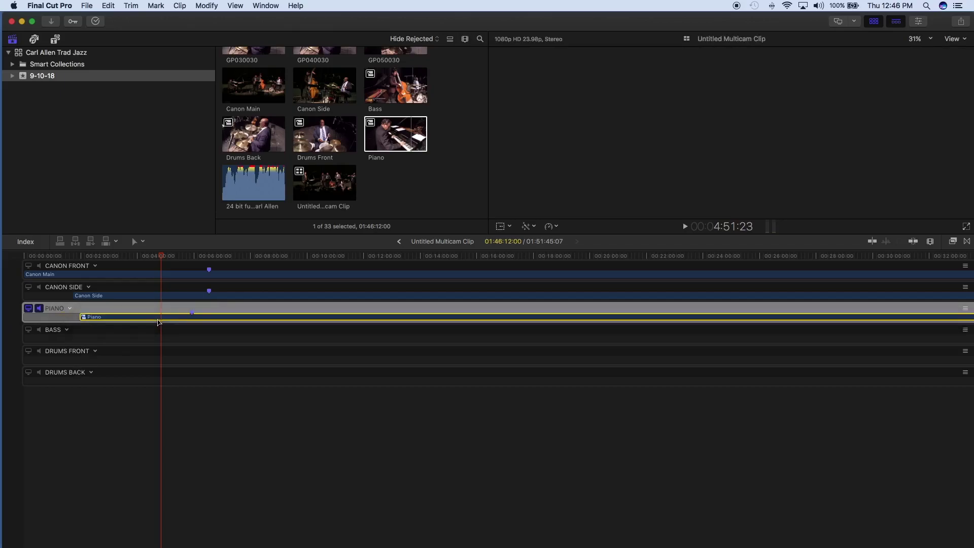
pyautogui.click(917, 242)
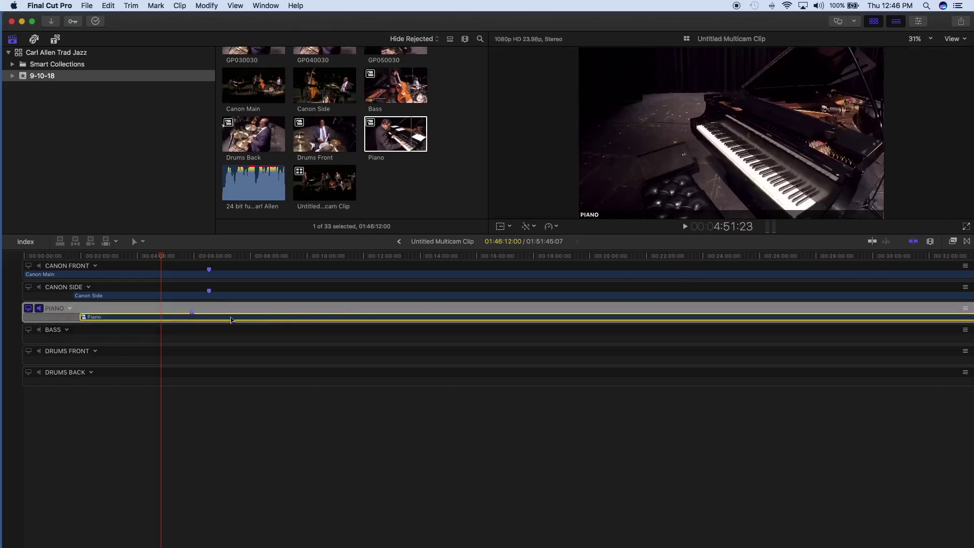
pyautogui.moveTo(234, 317); pyautogui.dragTo(252, 318)
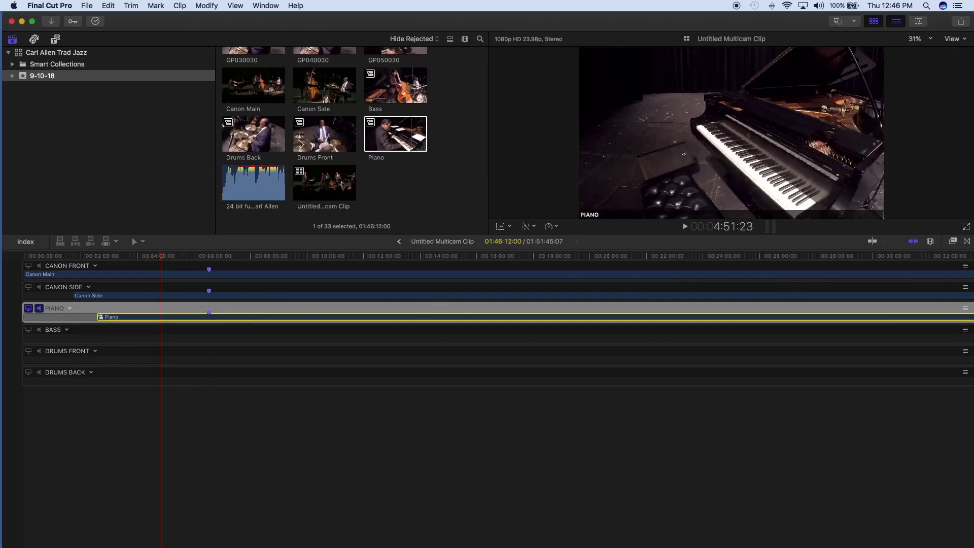
pyautogui.moveTo(387, 93); pyautogui.dragTo(97, 340)
pyautogui.moveTo(196, 257); pyautogui.dragTo(208, 255)
pyautogui.click(38, 308)
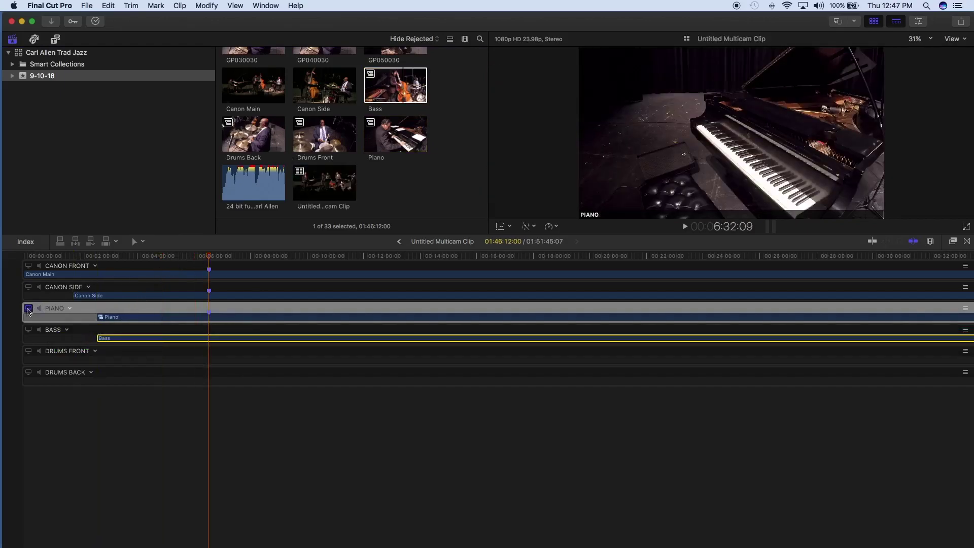
# Monitor BASS video and audio, play to check, and nudge the Bass clip onto the sync markers
pyautogui.click(913, 242)
pyautogui.click(28, 329)
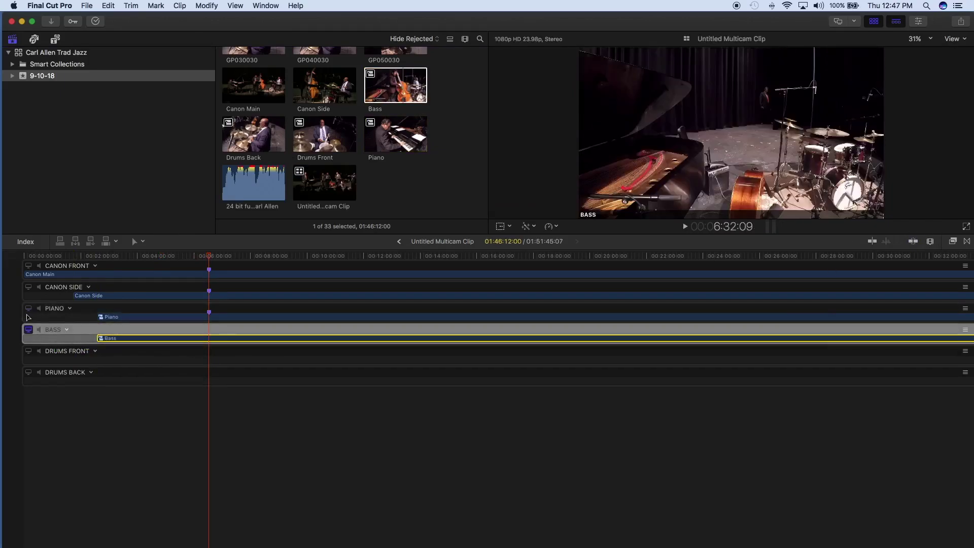
pyautogui.click(39, 330)
pyautogui.press('space')
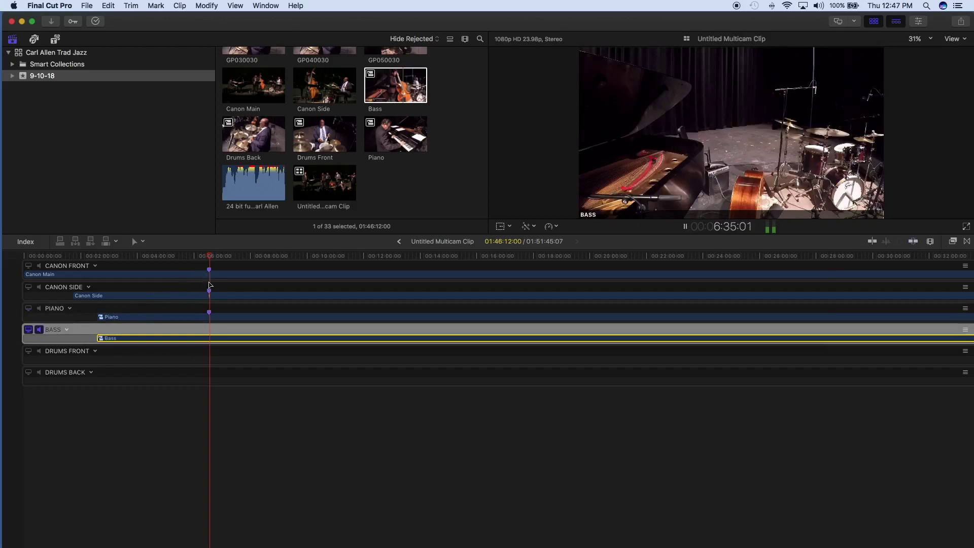
pyautogui.press('space')
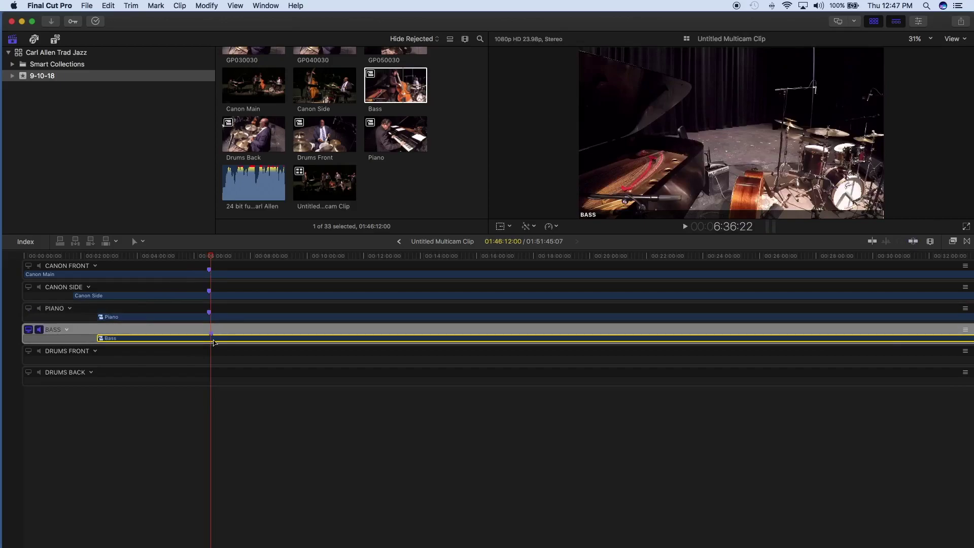
pyautogui.moveTo(248, 340); pyautogui.dragTo(241, 339)
pyautogui.click(341, 338)
pyautogui.moveTo(243, 341); pyautogui.dragTo(249, 339)
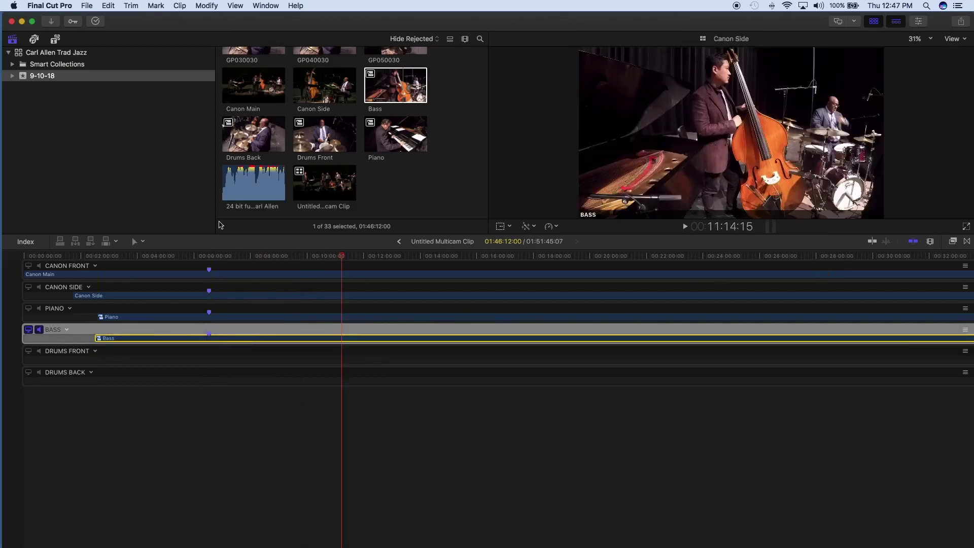
# Monitor DRUMS FRONT and place the Drums Front clip into that angle
pyautogui.click(29, 351)
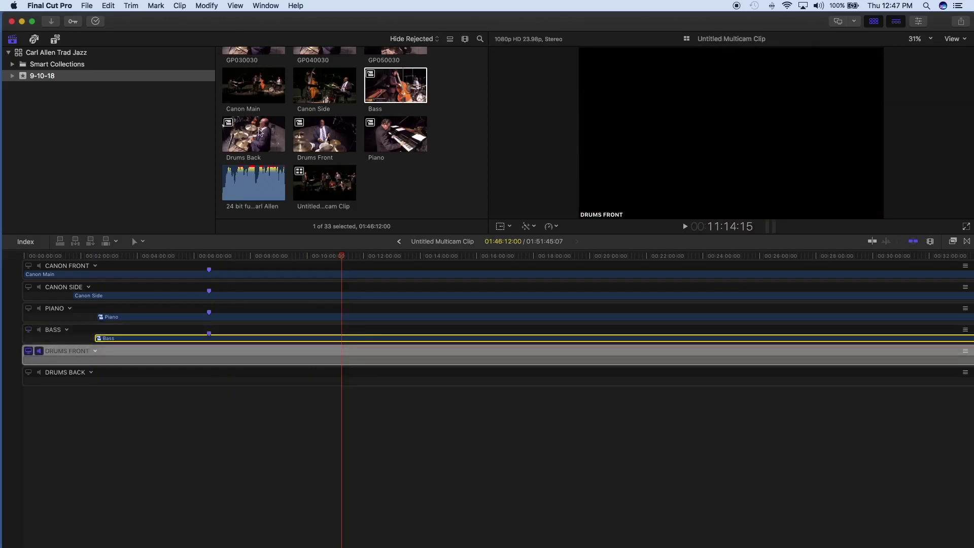
pyautogui.click(335, 129)
pyautogui.moveTo(337, 128); pyautogui.dragTo(100, 361)
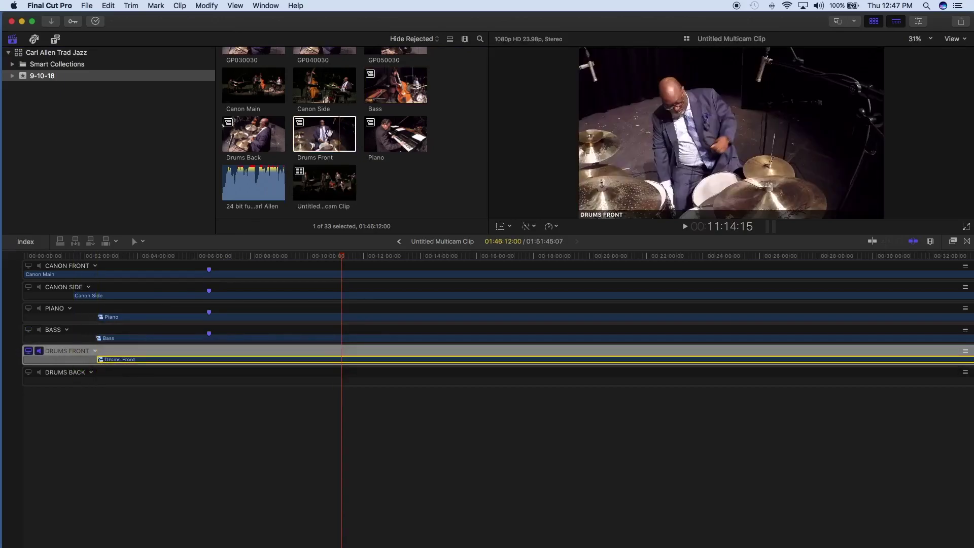
pyautogui.scroll(1, 348, 150)
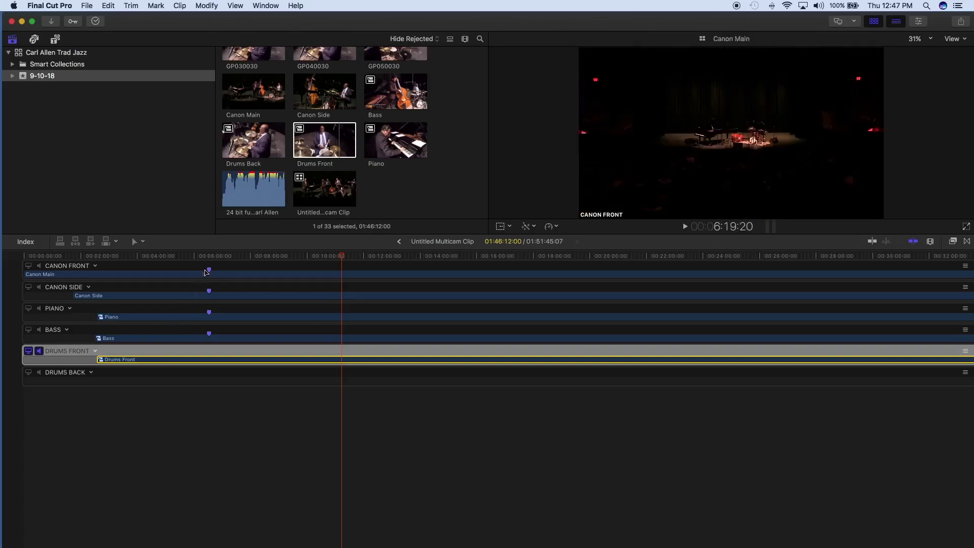
# Play back to check sync and slide Drums Front so its marker aligns with the other angles
pyautogui.click(209, 272)
pyautogui.press('space')
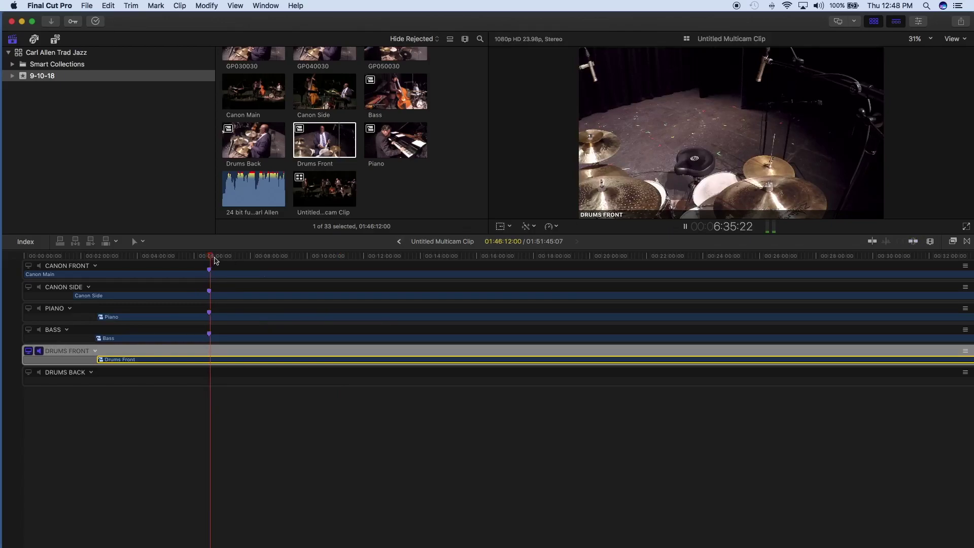
pyautogui.click(213, 259)
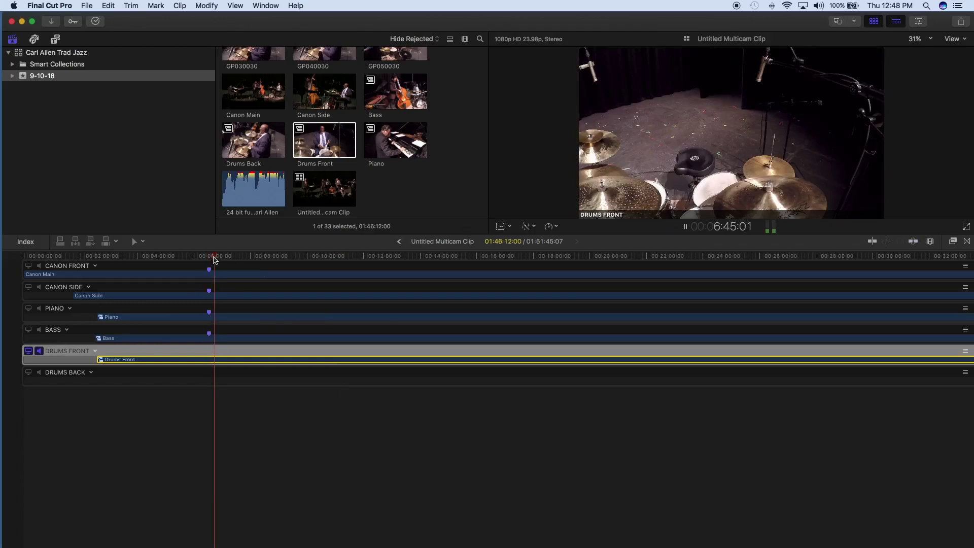
pyautogui.click(213, 258)
pyautogui.press('space')
pyautogui.press('n')
pyautogui.moveTo(649, 362); pyautogui.dragTo(644, 363)
pyautogui.click(29, 372)
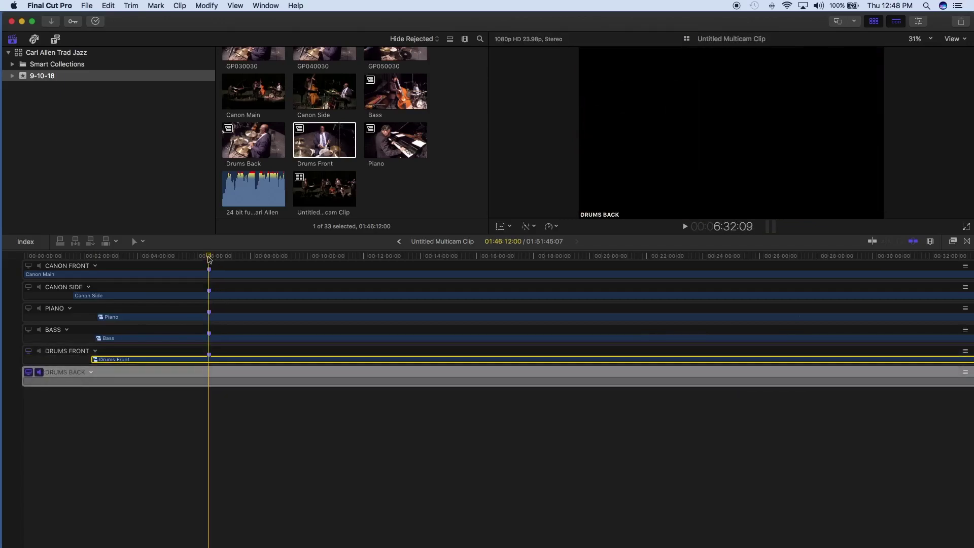
# Place the Drums Back clip into the DRUMS BACK angle and zoom the timeline in
pyautogui.click(94, 351)
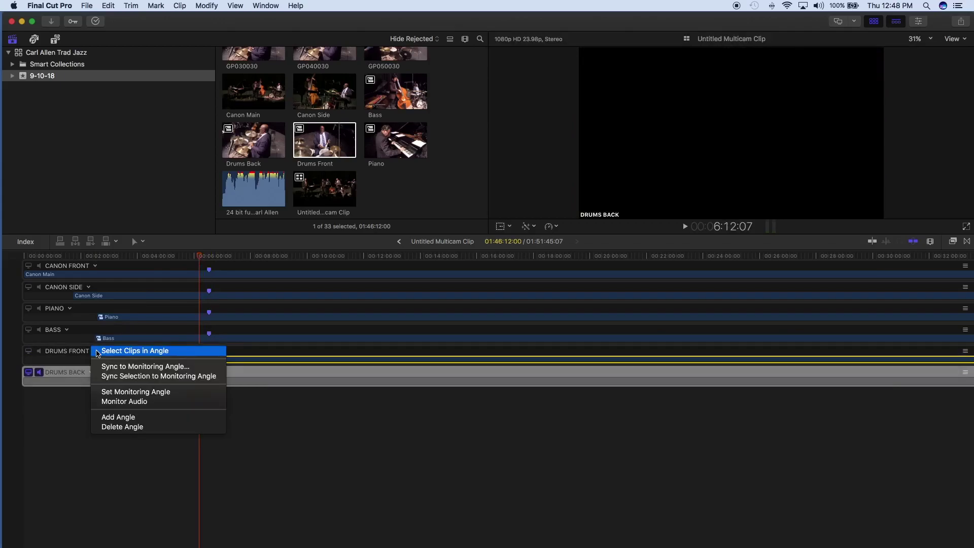
pyautogui.click(98, 353)
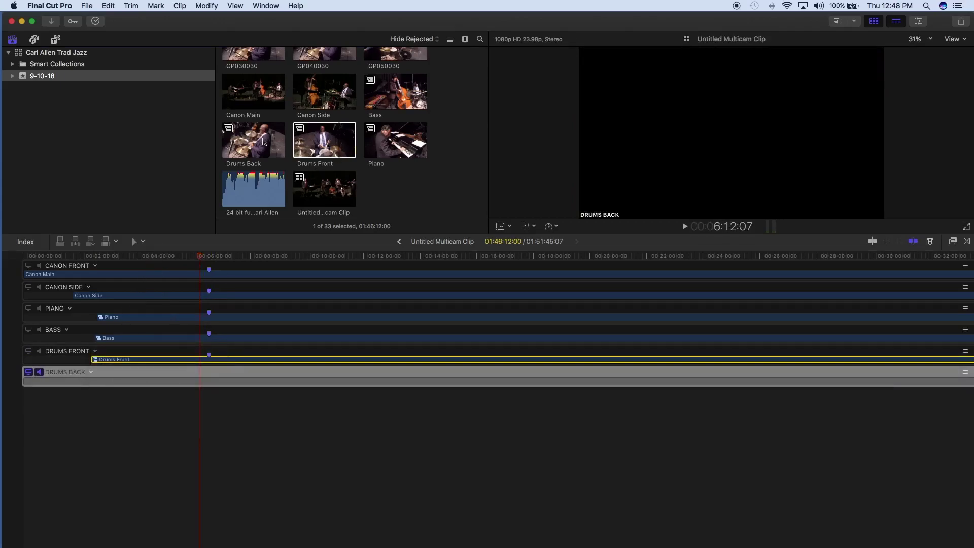
pyautogui.click(268, 132)
pyautogui.moveTo(267, 133); pyautogui.dragTo(96, 384)
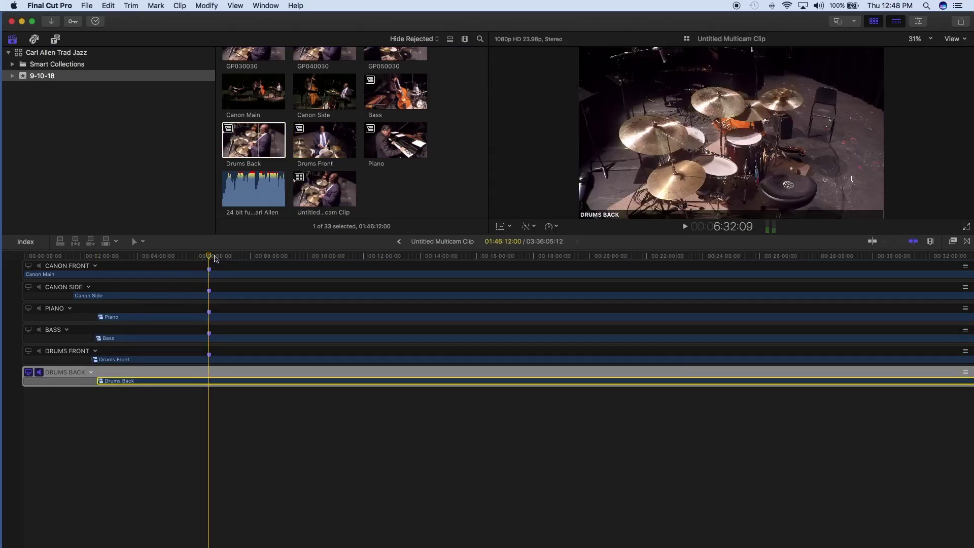
pyautogui.press('space')
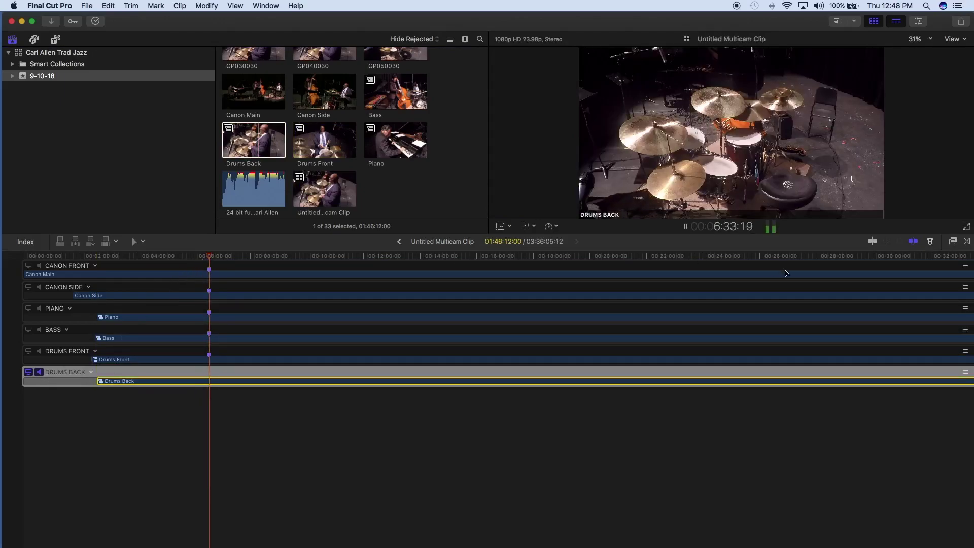
pyautogui.click(931, 242)
pyautogui.click(928, 303)
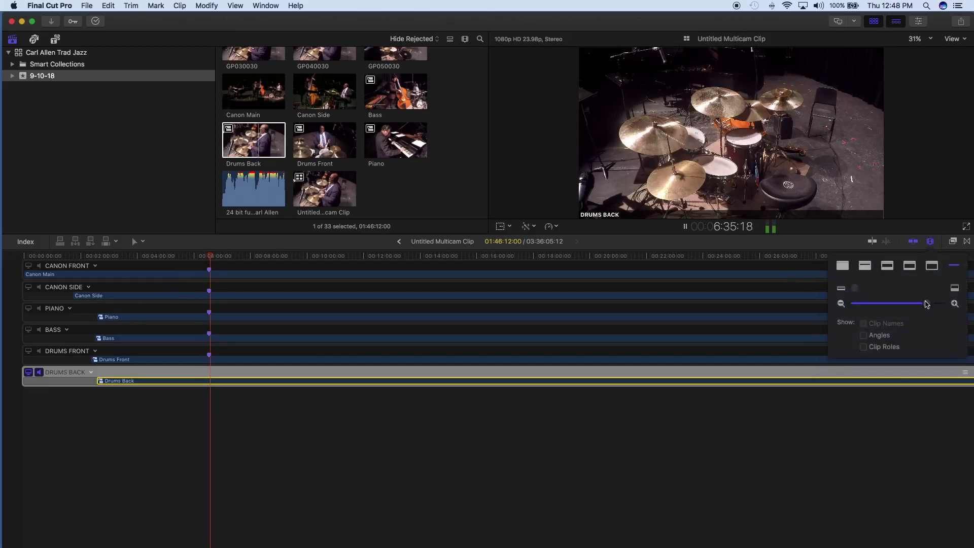
pyautogui.click(920, 246)
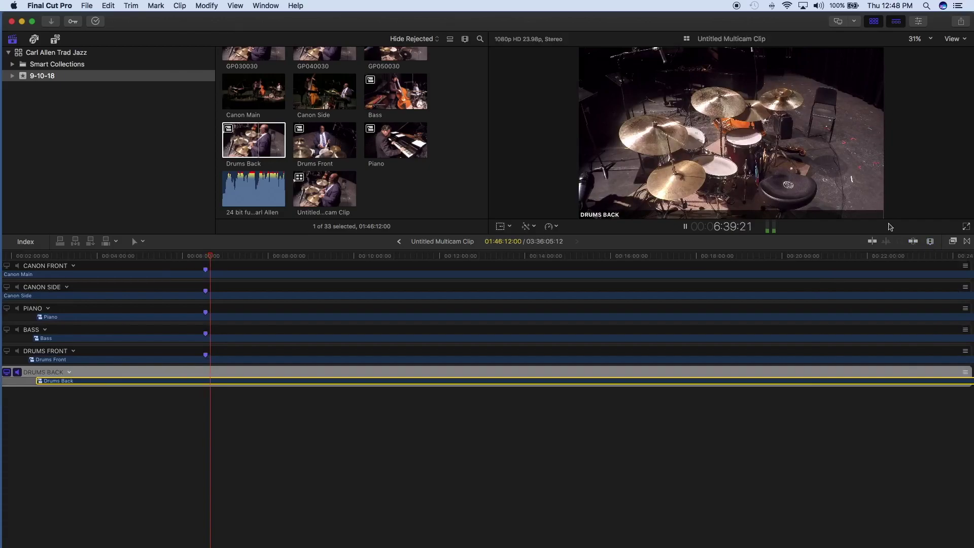
# Check playback, turn on snapping, and slide Drums Back to line up with the other markers
pyautogui.click(217, 256)
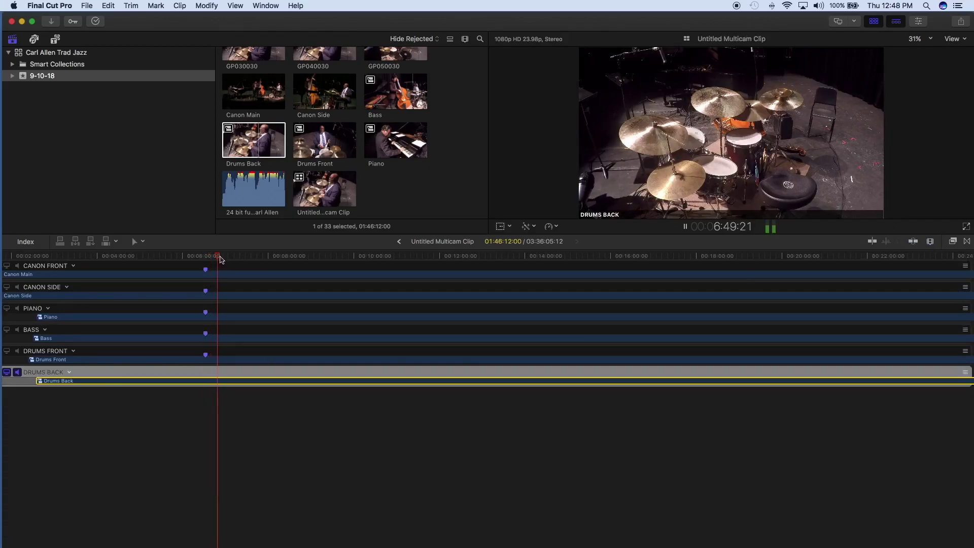
pyautogui.click(220, 257)
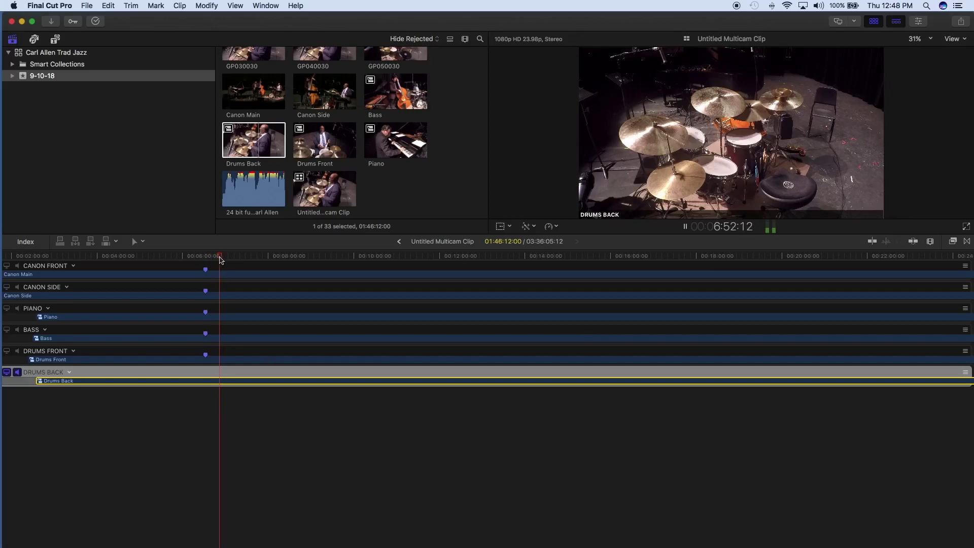
pyautogui.click(217, 257)
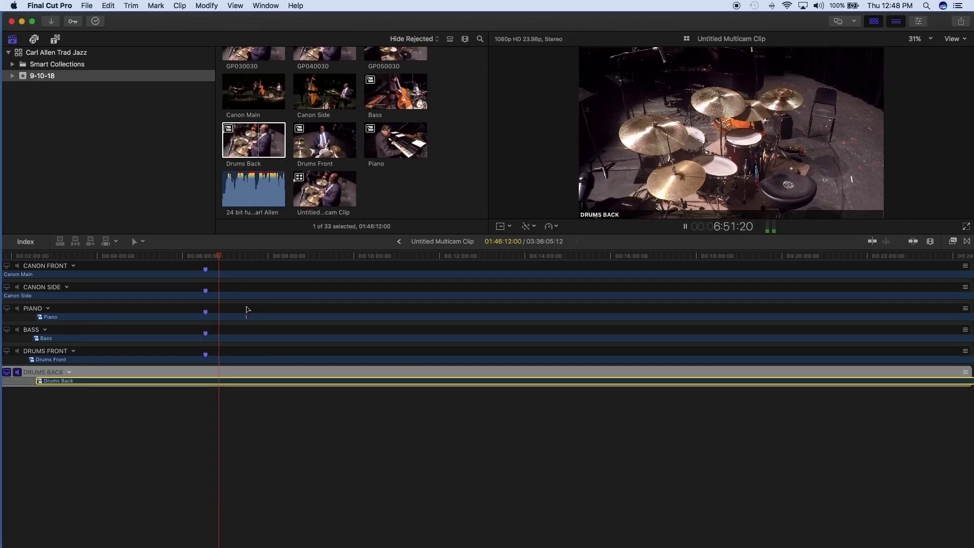
pyautogui.press('space')
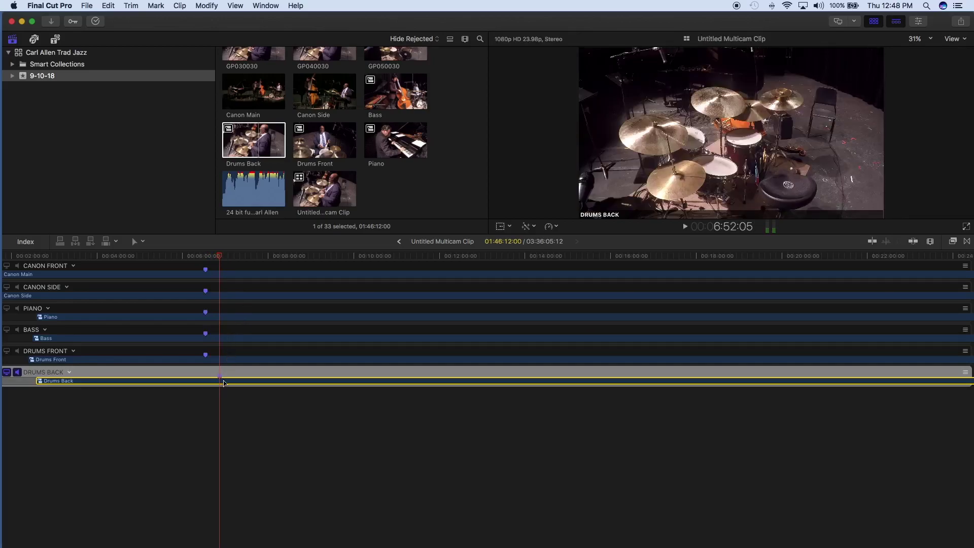
pyautogui.moveTo(235, 386); pyautogui.dragTo(212, 385)
pyautogui.click(913, 242)
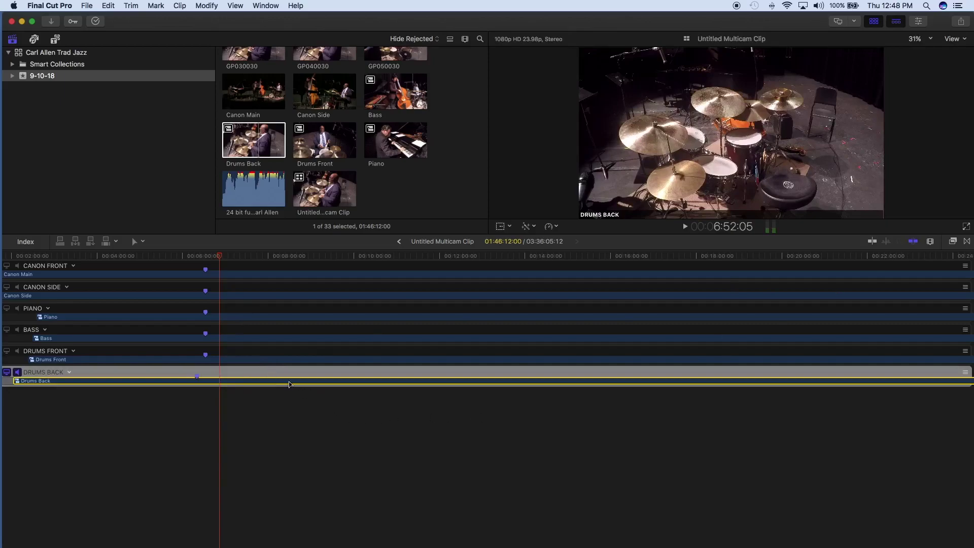
pyautogui.moveTo(289, 384); pyautogui.dragTo(295, 384)
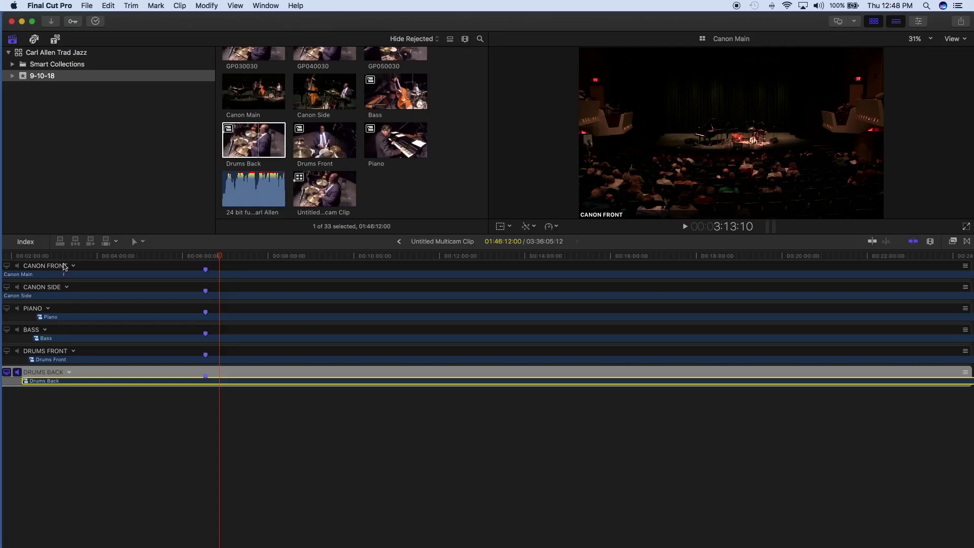
# Make Canon Front the monitored angle with its audio monitoring turned on
pyautogui.hscroll(-5, 102, 285)
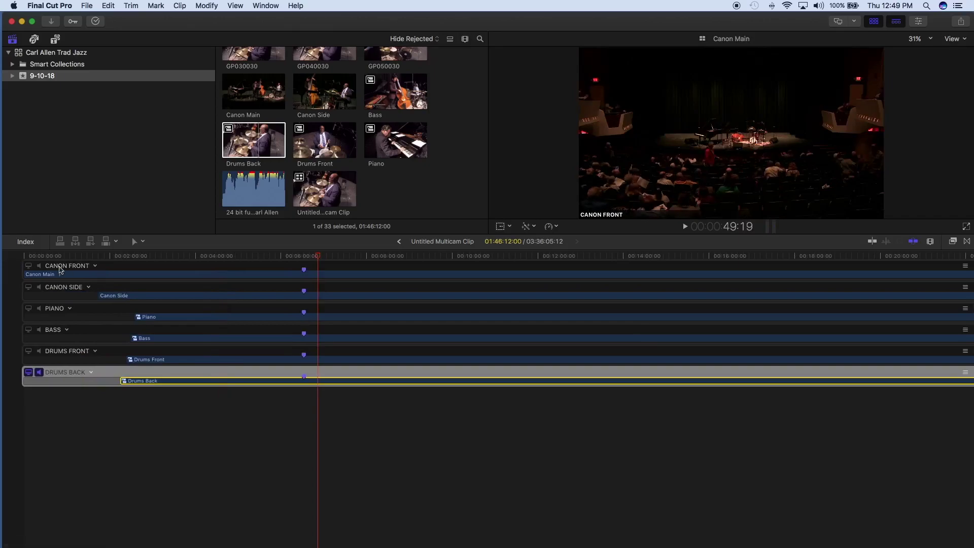
pyautogui.click(30, 266)
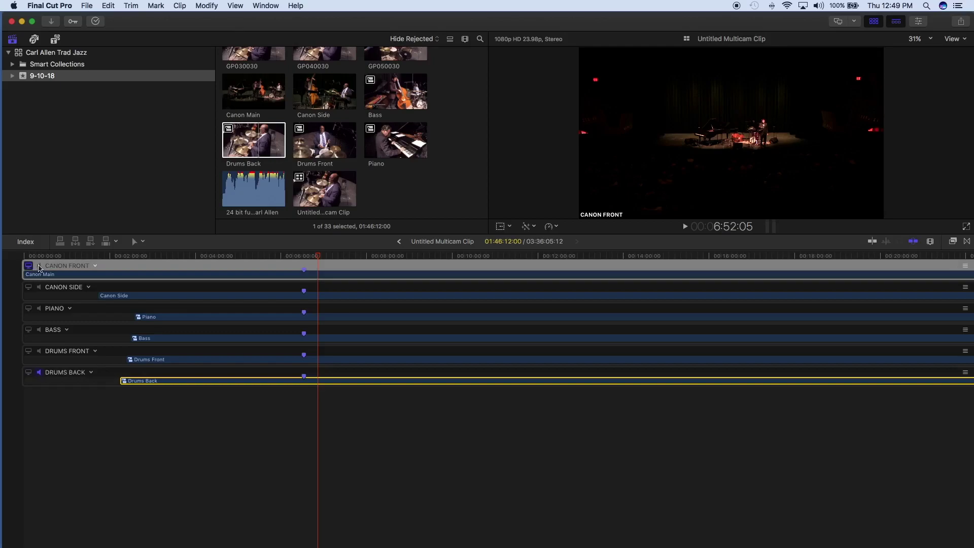
pyautogui.click(39, 266)
# Sync the Canon Side, Piano and Bass clips to the monitoring angle by audio
pyautogui.click(158, 298)
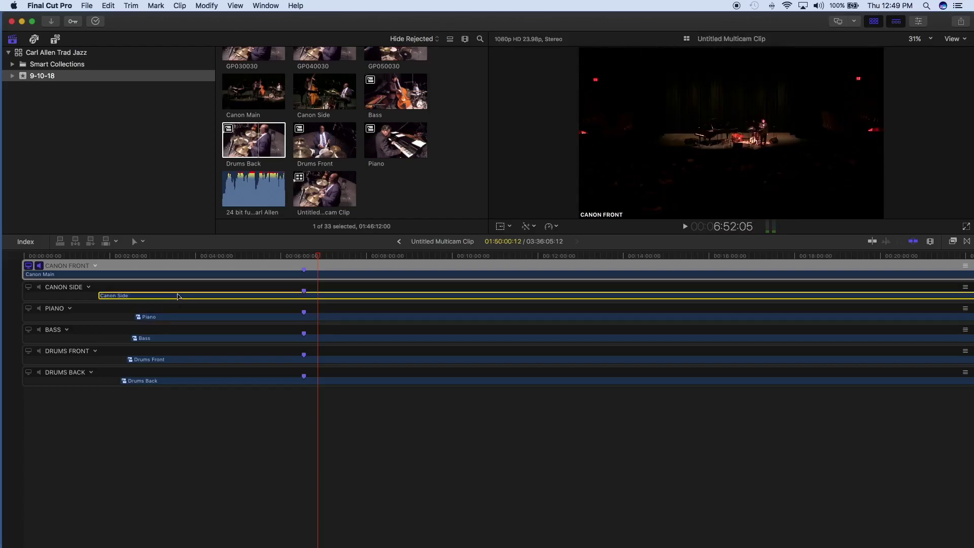
pyautogui.click(88, 288)
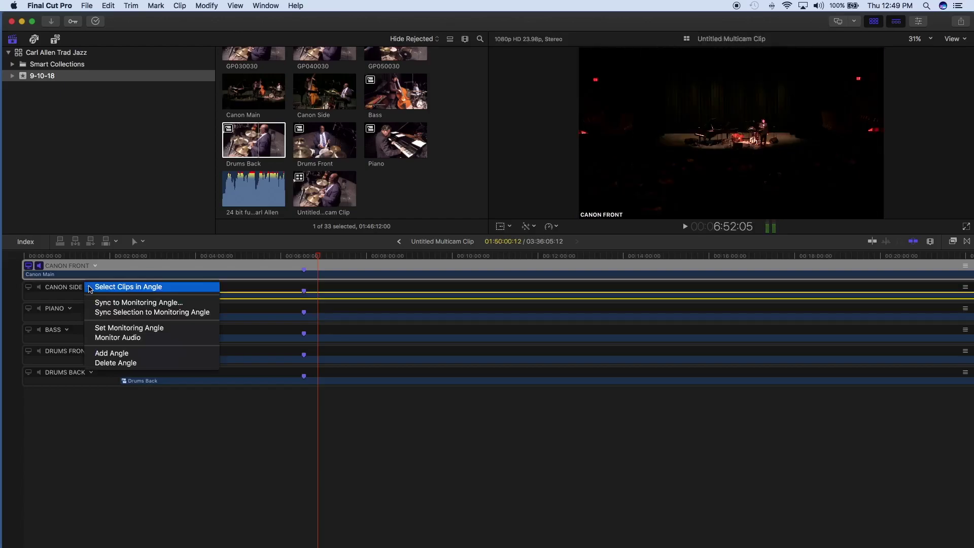
pyautogui.click(129, 313)
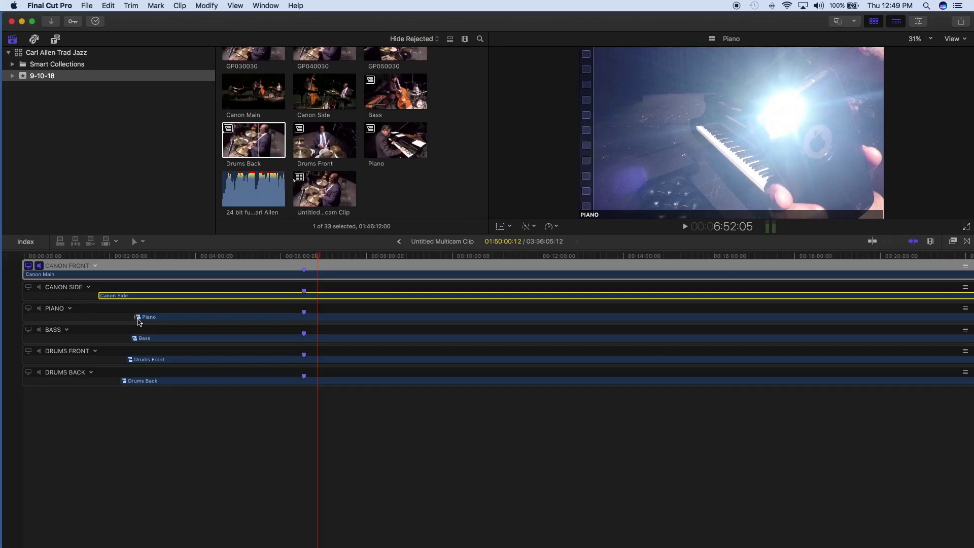
pyautogui.click(197, 319)
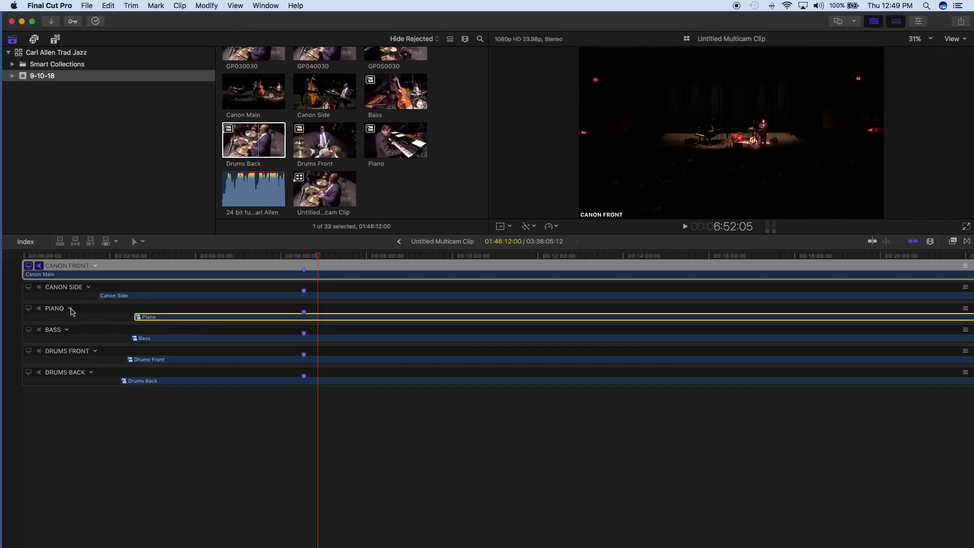
pyautogui.click(70, 309)
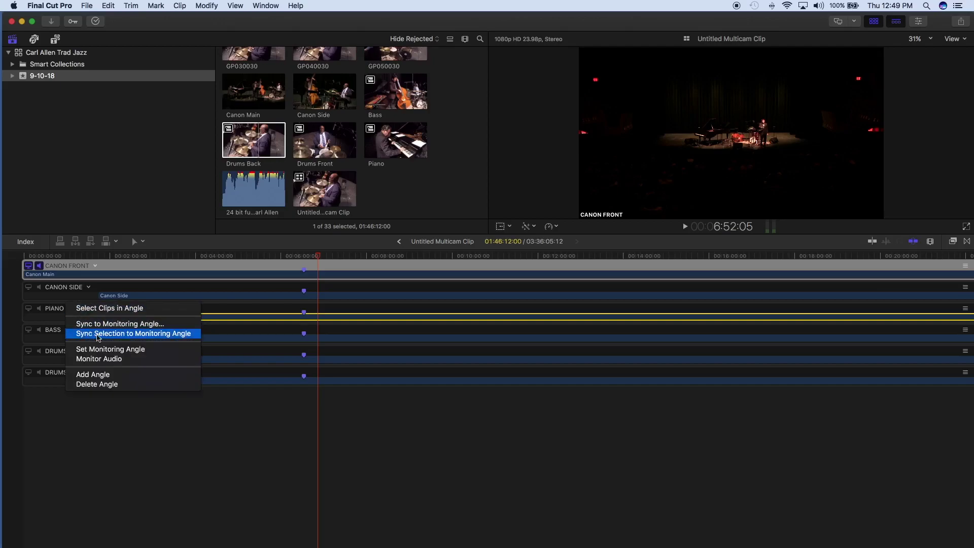
pyautogui.click(110, 335)
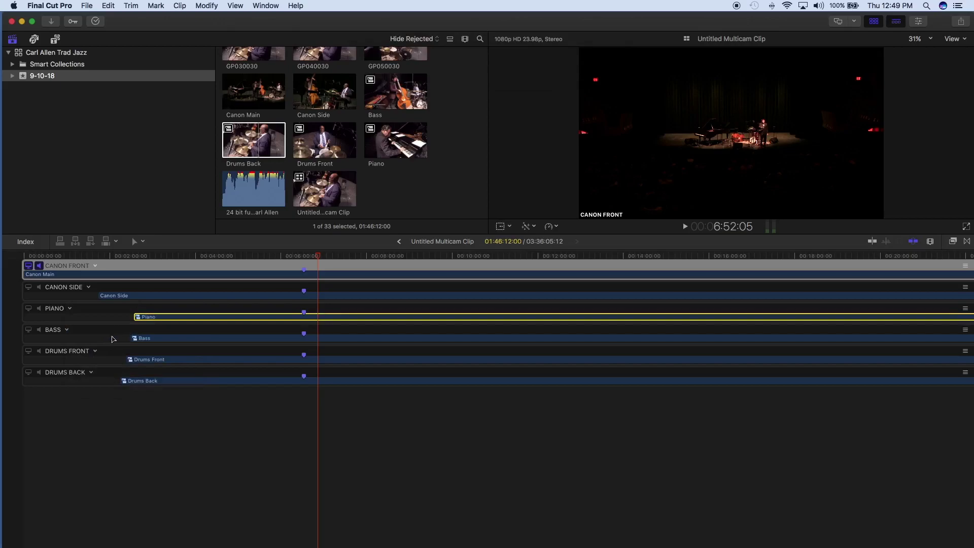
pyautogui.click(171, 341)
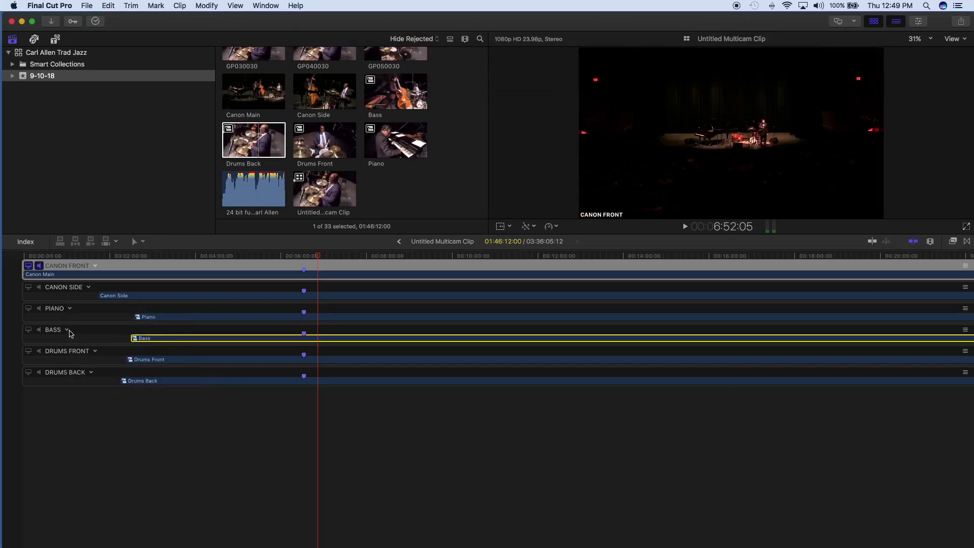
pyautogui.rightClick(71, 333)
pyautogui.click(102, 355)
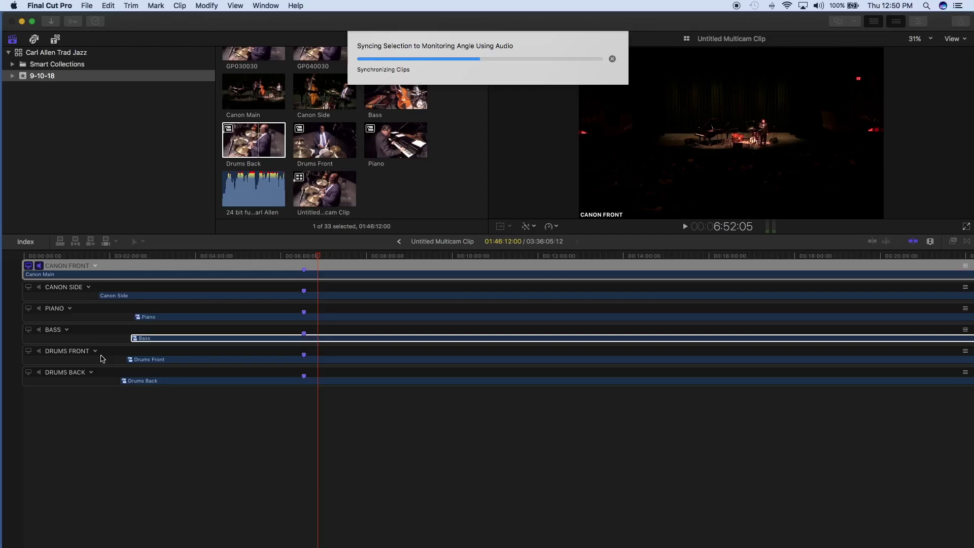
# Sync the Drums Front and Drums Back clips to the monitoring angle by audio
pyautogui.click(179, 359)
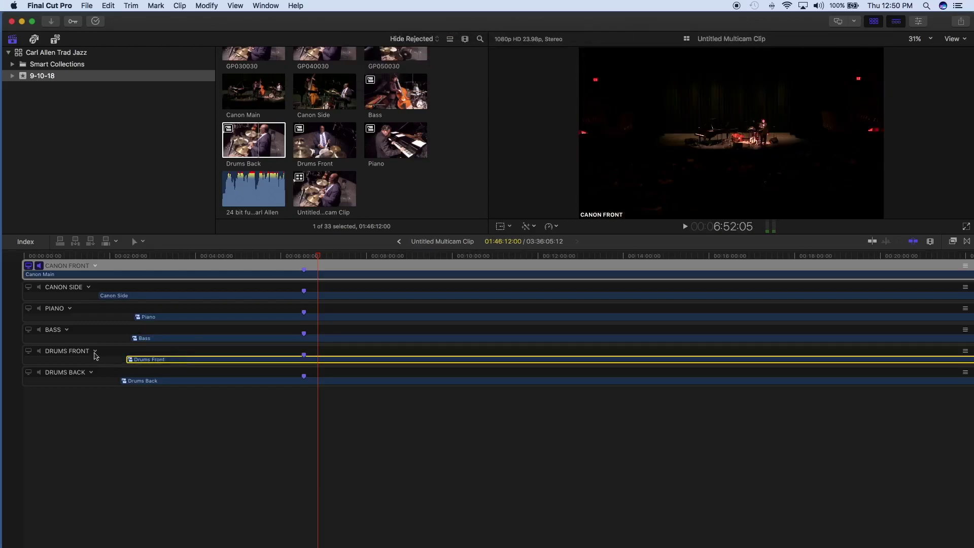
pyautogui.click(95, 353)
pyautogui.click(134, 374)
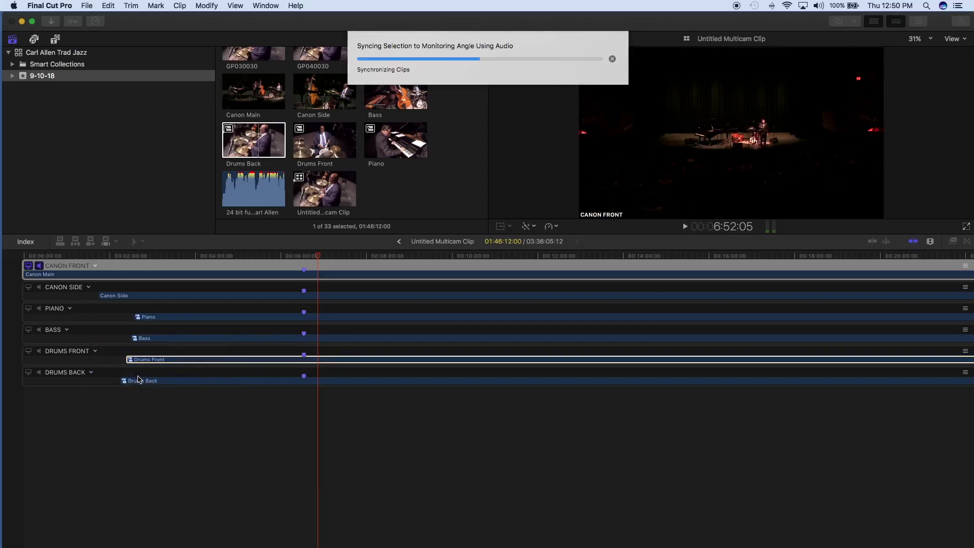
pyautogui.click(182, 384)
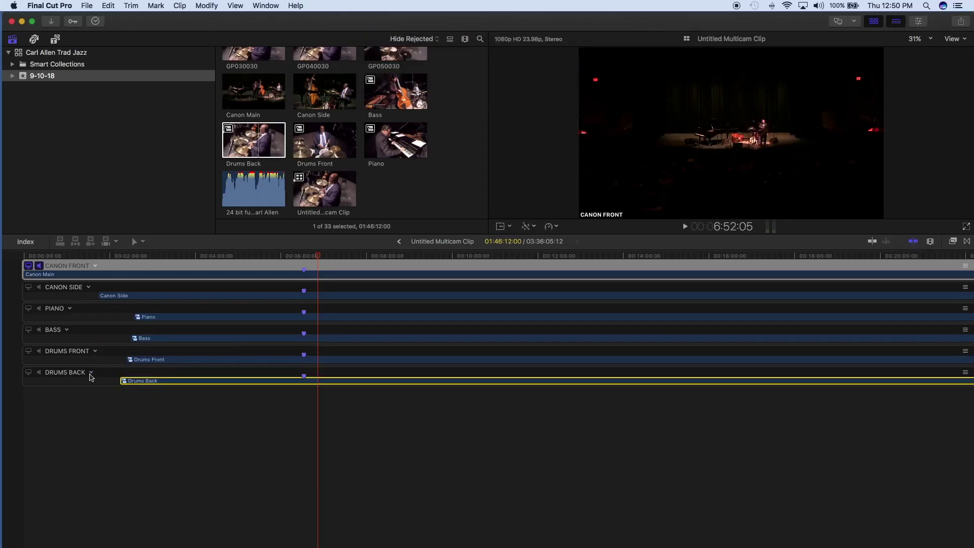
pyautogui.click(91, 373)
pyautogui.click(130, 397)
# Move the playhead to 7:06:15 and show all angles beside the viewer
pyautogui.moveTo(318, 259); pyautogui.dragTo(328, 258)
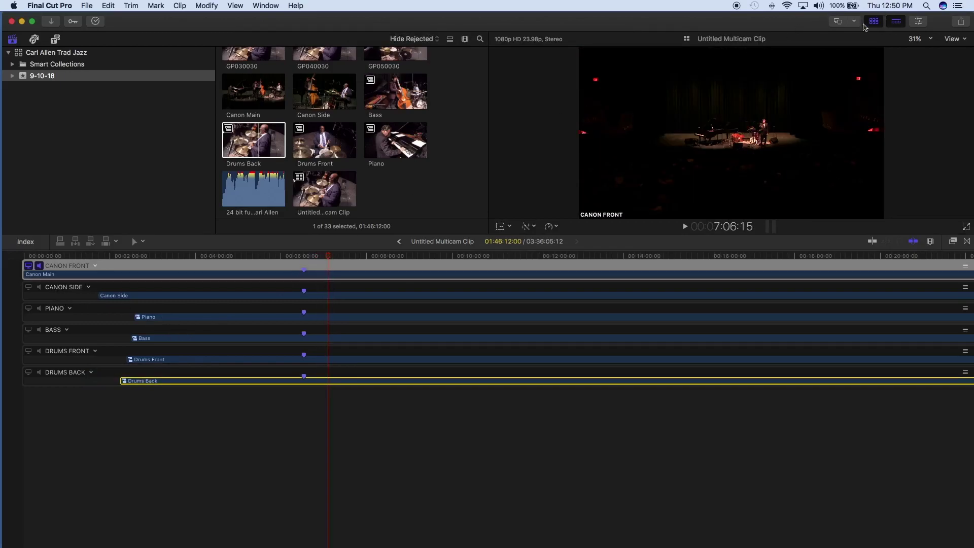
pyautogui.click(956, 41)
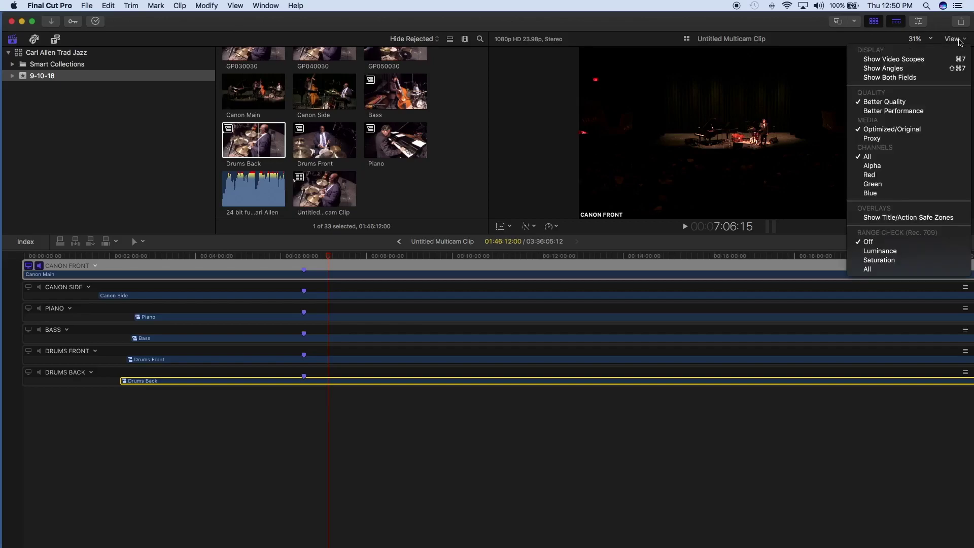
pyautogui.click(924, 61)
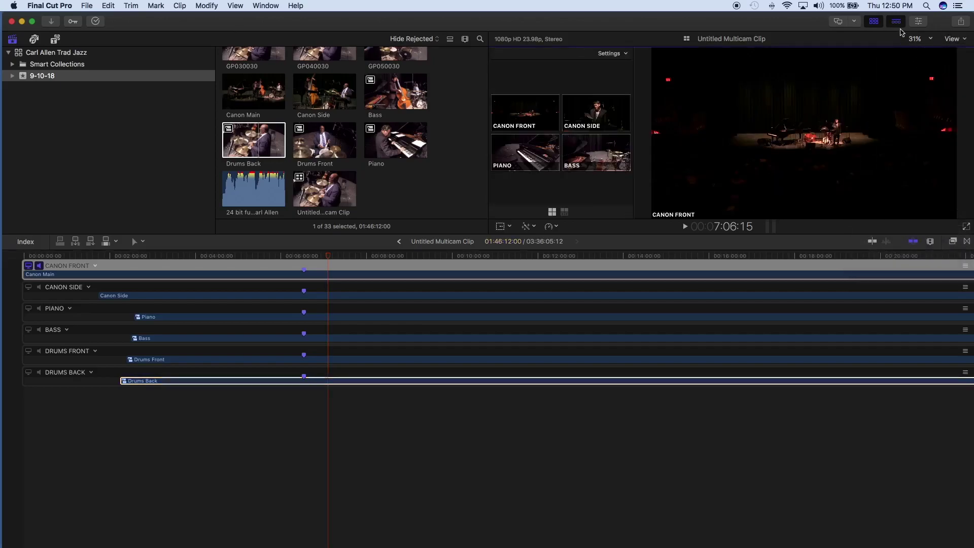
# Enlarge the viewer and angle viewer area, then bring the browser back
pyautogui.click(897, 23)
pyautogui.click(890, 23)
pyautogui.click(874, 22)
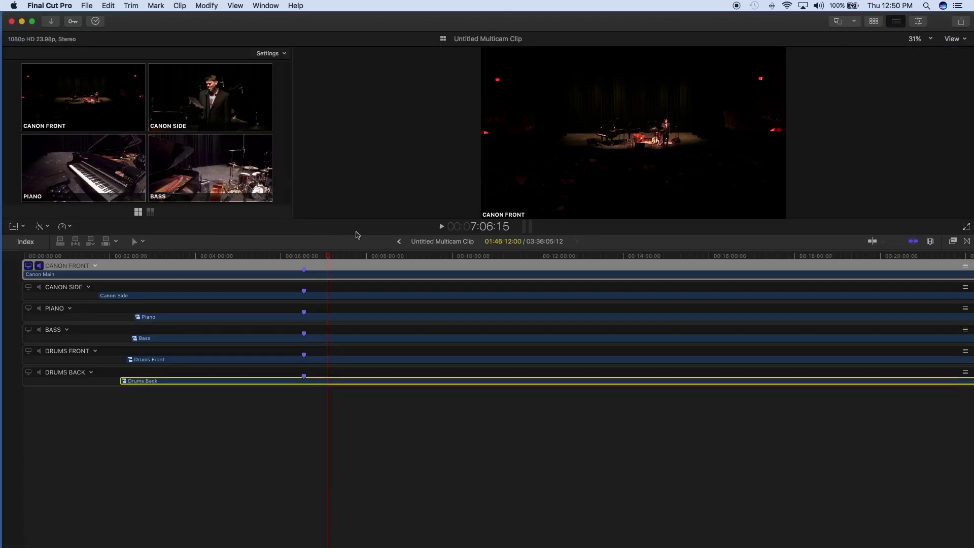
pyautogui.moveTo(365, 234); pyautogui.dragTo(364, 319)
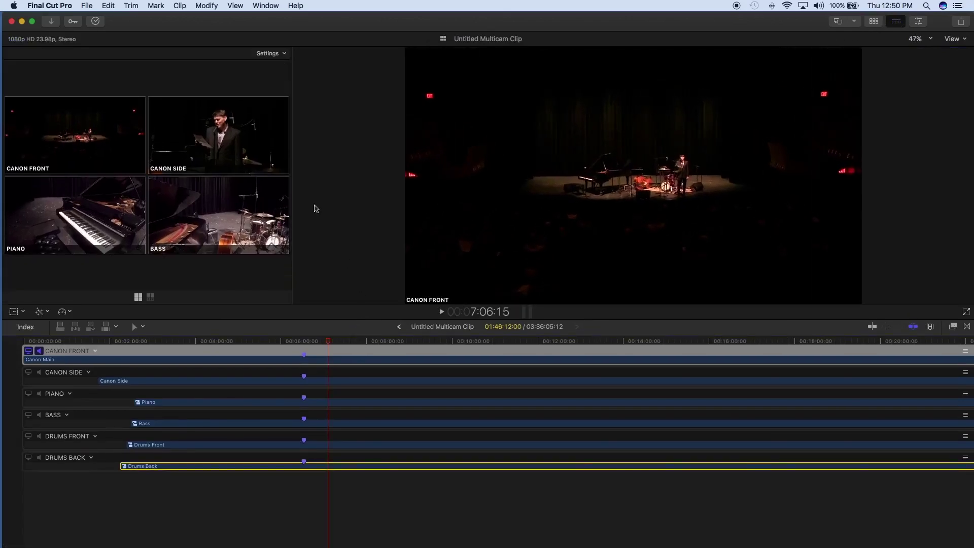
pyautogui.moveTo(293, 72); pyautogui.dragTo(329, 71)
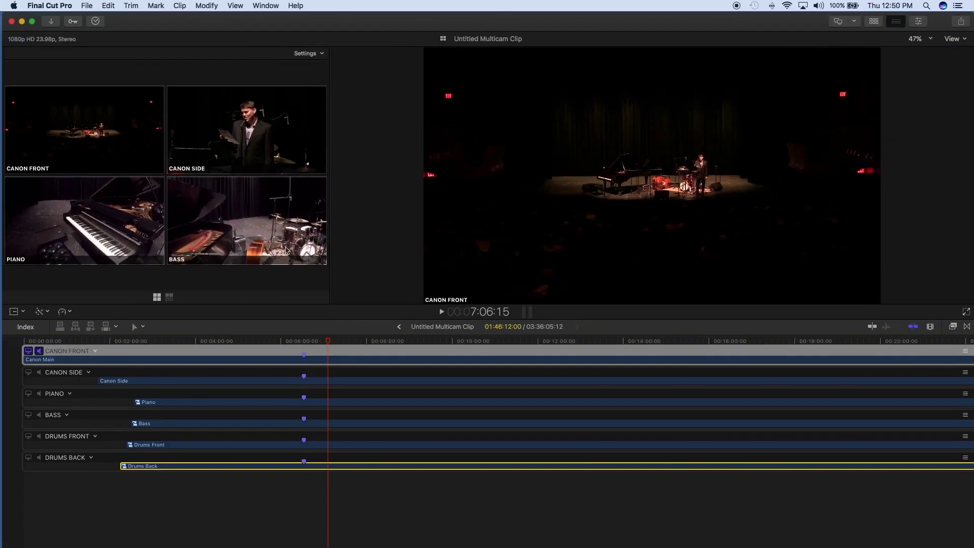
pyautogui.click(873, 22)
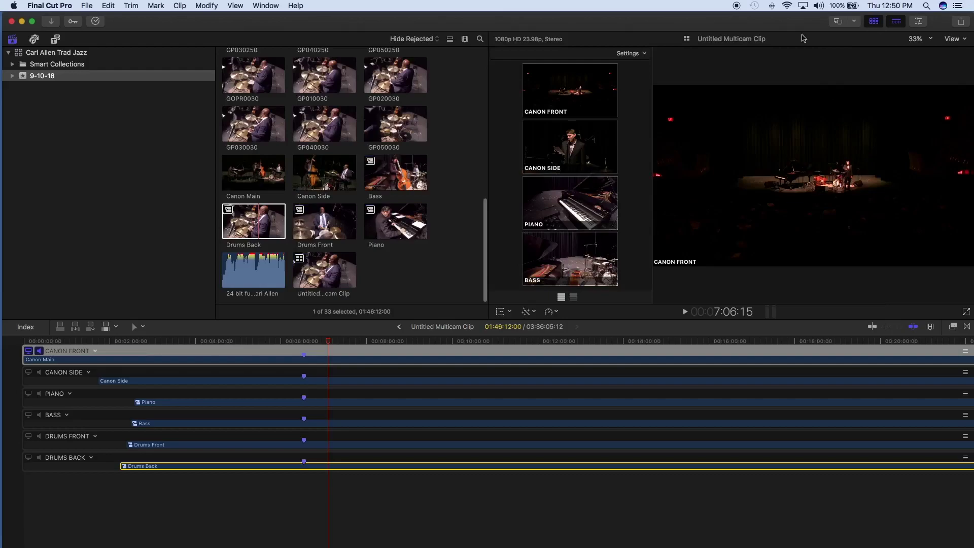
# Add a new empty angle to the multicam clip and name it AUDIO
pyautogui.click(92, 458)
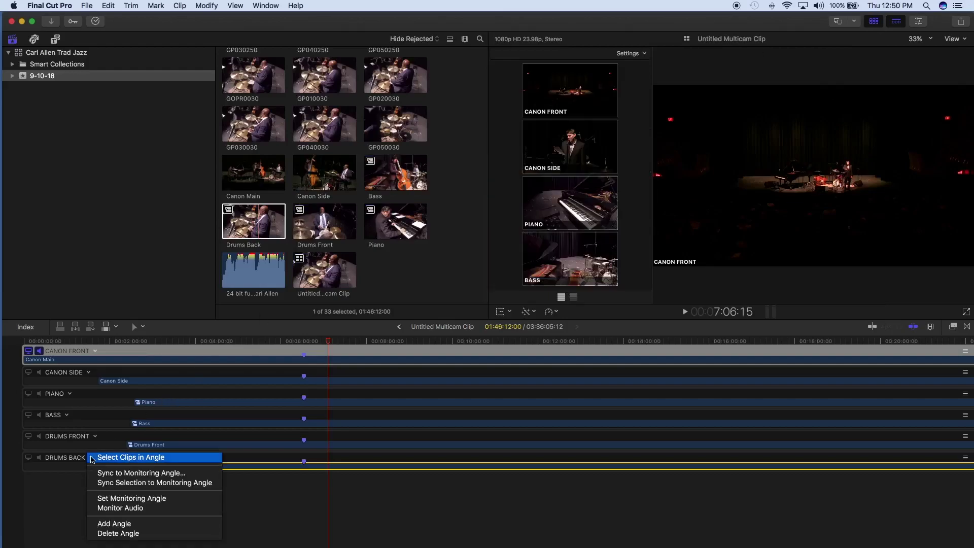
pyautogui.click(149, 523)
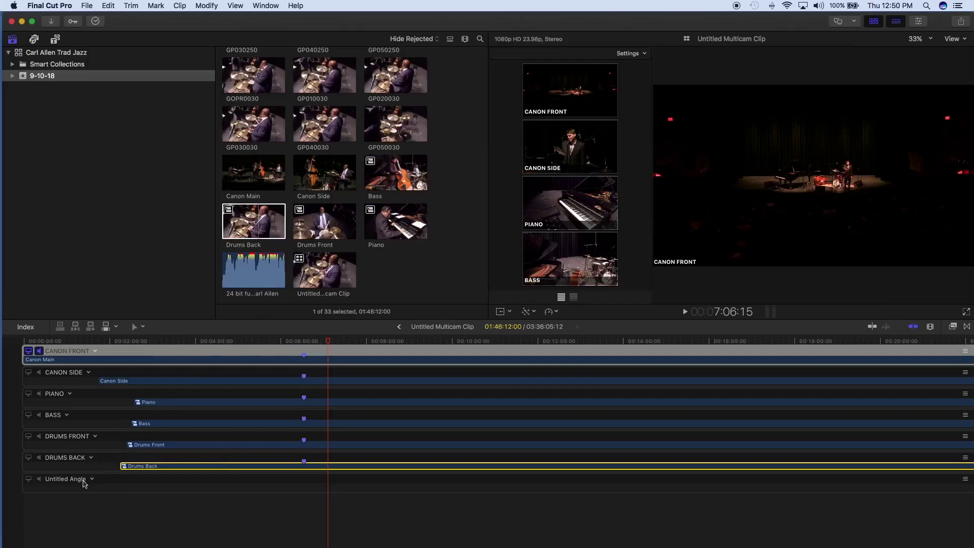
pyautogui.click(82, 480)
pyautogui.write('AUDIO')
pyautogui.press('Return')
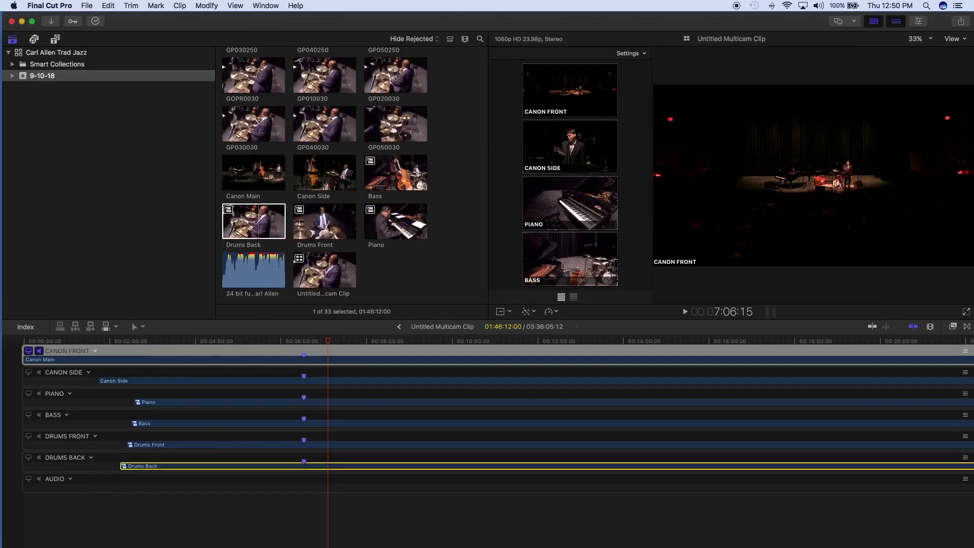
# Place the external audio recording into the AUDIO angle and roughly align it
pyautogui.click(268, 264)
pyautogui.moveTo(268, 265); pyautogui.dragTo(55, 489)
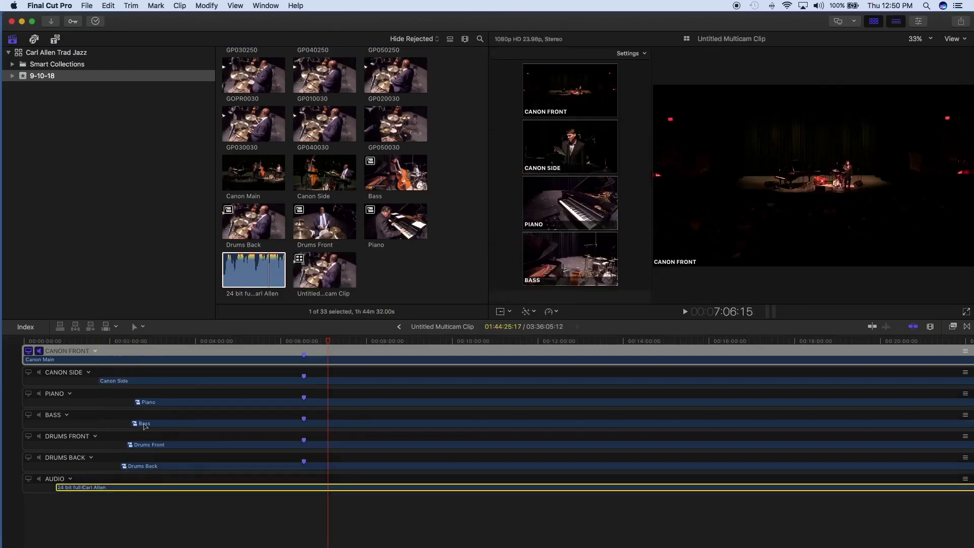
pyautogui.click(29, 479)
pyautogui.press('space')
pyautogui.click(401, 340)
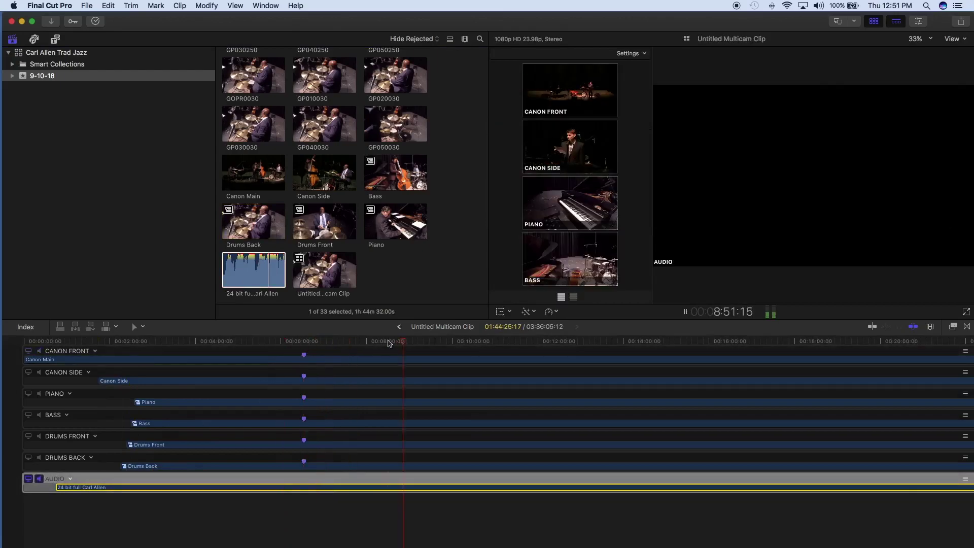
pyautogui.moveTo(389, 344); pyautogui.dragTo(115, 343)
pyautogui.moveTo(146, 489); pyautogui.dragTo(335, 490)
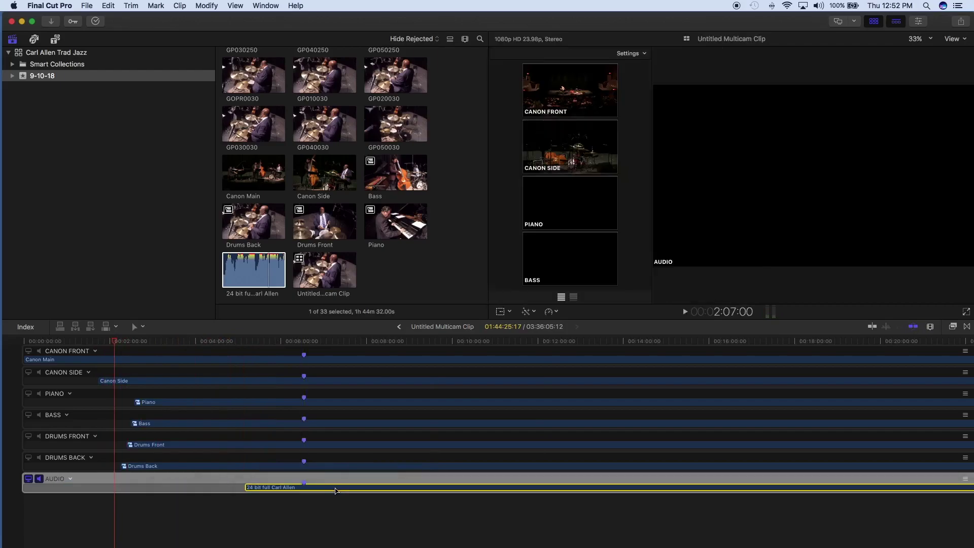
# Monitor CANON FRONT and sync the AUDIO clip to it by audio
pyautogui.click(29, 350)
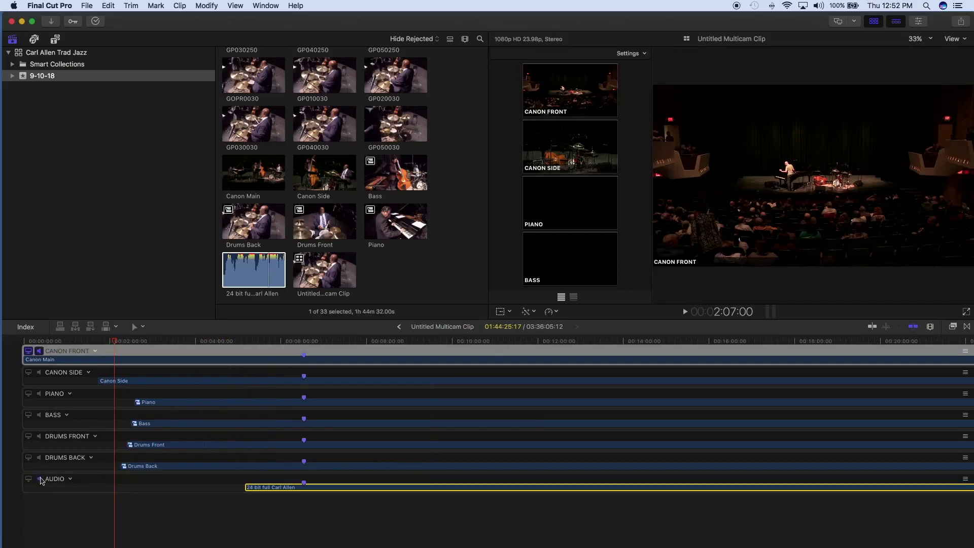
pyautogui.click(71, 480)
pyautogui.click(125, 503)
# Hide the media browser and show the angle viewer in its place
pyautogui.click(898, 22)
pyautogui.click(898, 23)
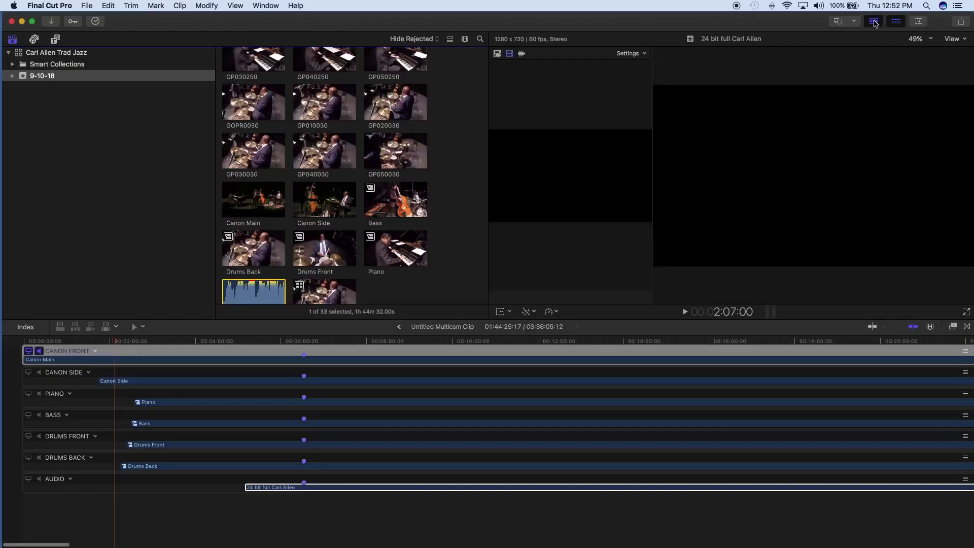
pyautogui.click(873, 22)
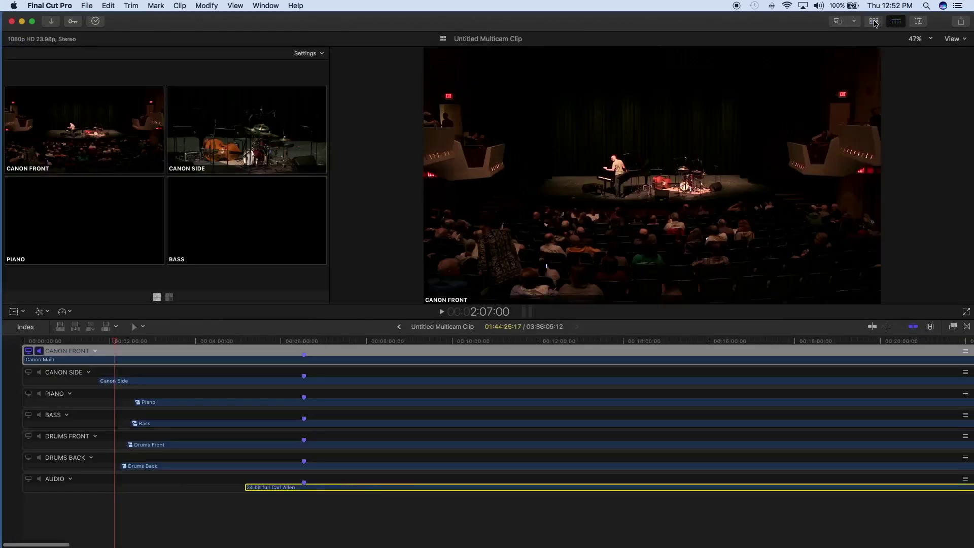
# Set the angle viewer layout to show 9 angles at once
pyautogui.click(956, 39)
pyautogui.click(903, 142)
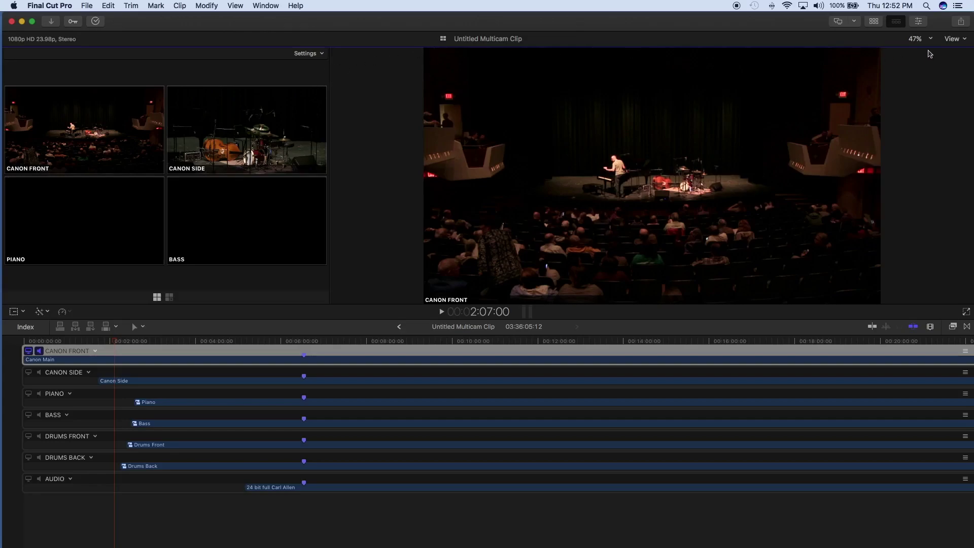
pyautogui.click(952, 39)
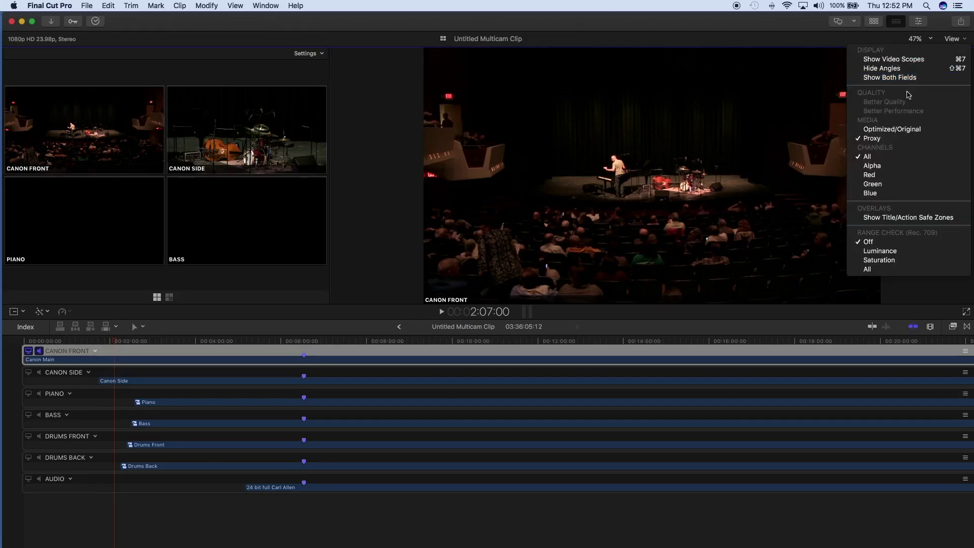
pyautogui.click(765, 27)
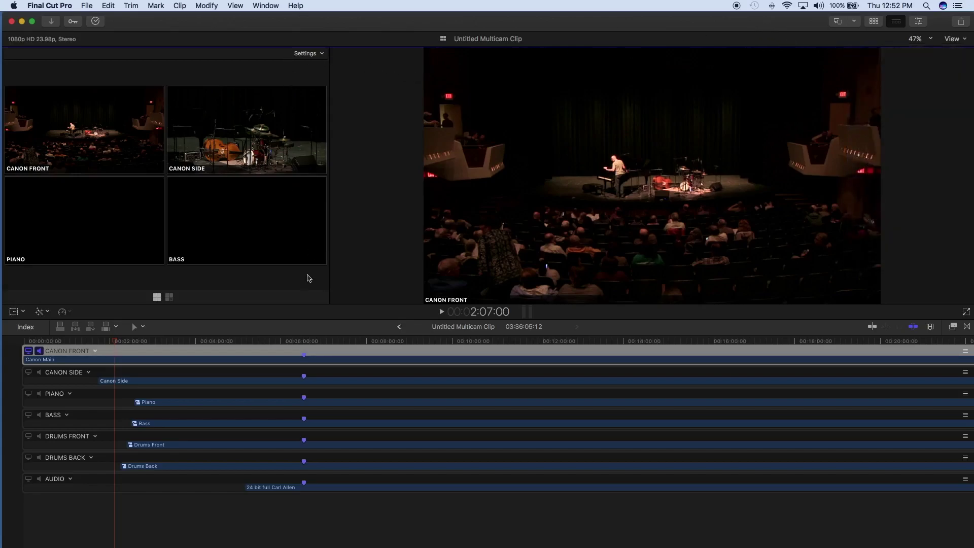
pyautogui.click(312, 53)
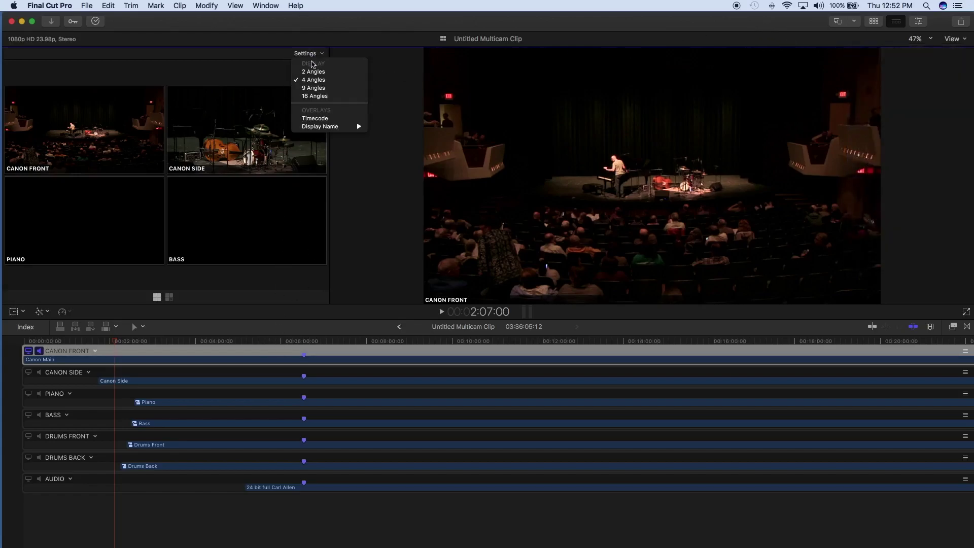
pyautogui.click(331, 89)
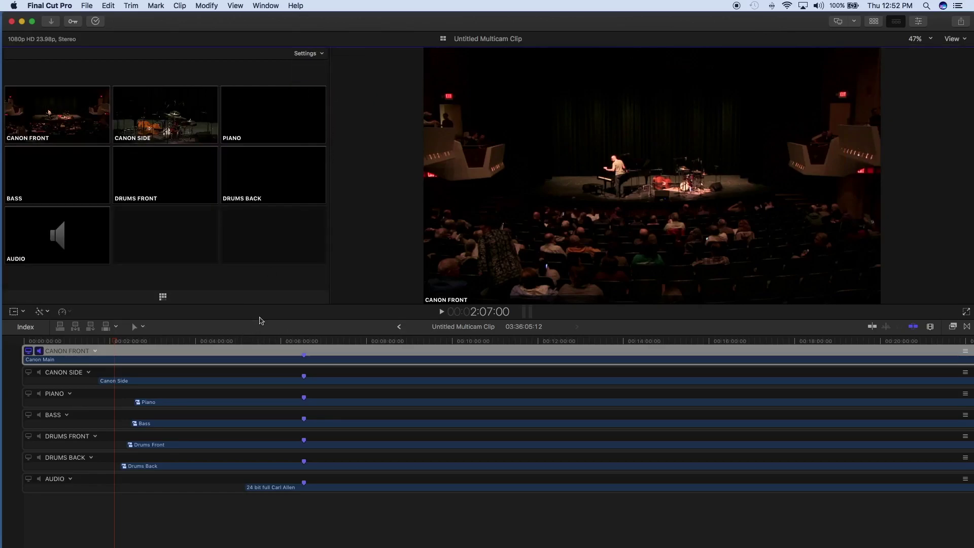
# Enlarge the viewer and park the playhead at 10:26:10 so all six cameras show picture
pyautogui.moveTo(260, 319); pyautogui.dragTo(259, 346)
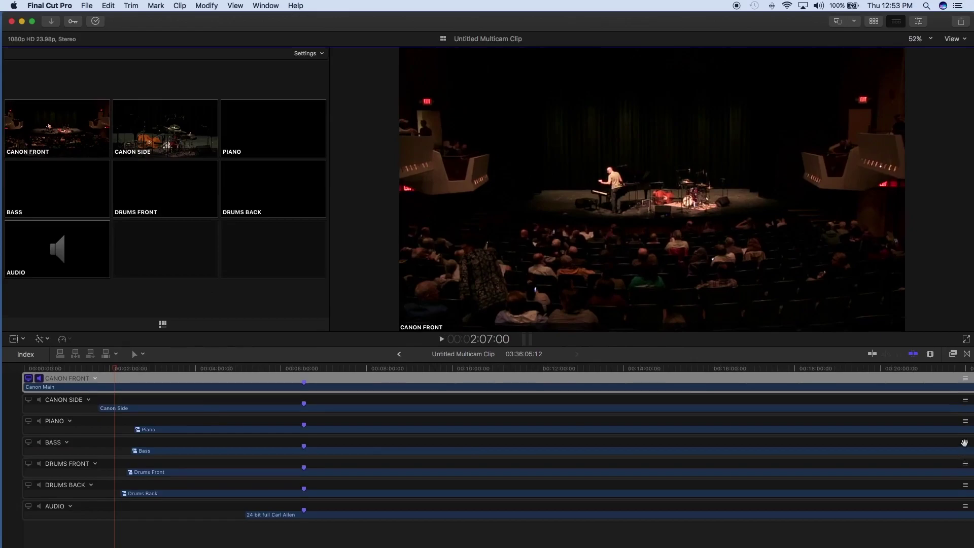
pyautogui.moveTo(964, 443)
pyautogui.mouseDown()
pyautogui.moveTo(967, 373)
pyautogui.moveTo(966, 450)
pyautogui.mouseUp()
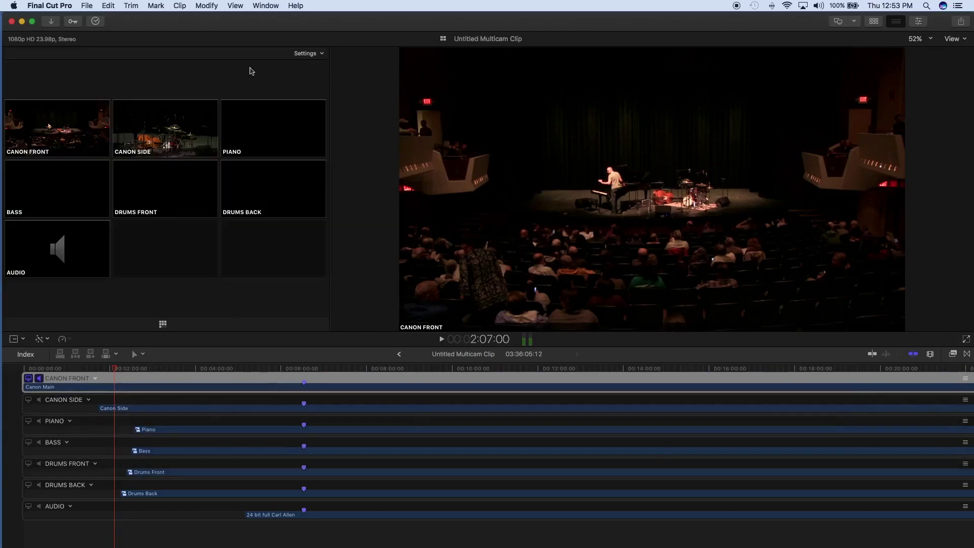
pyautogui.click(471, 371)
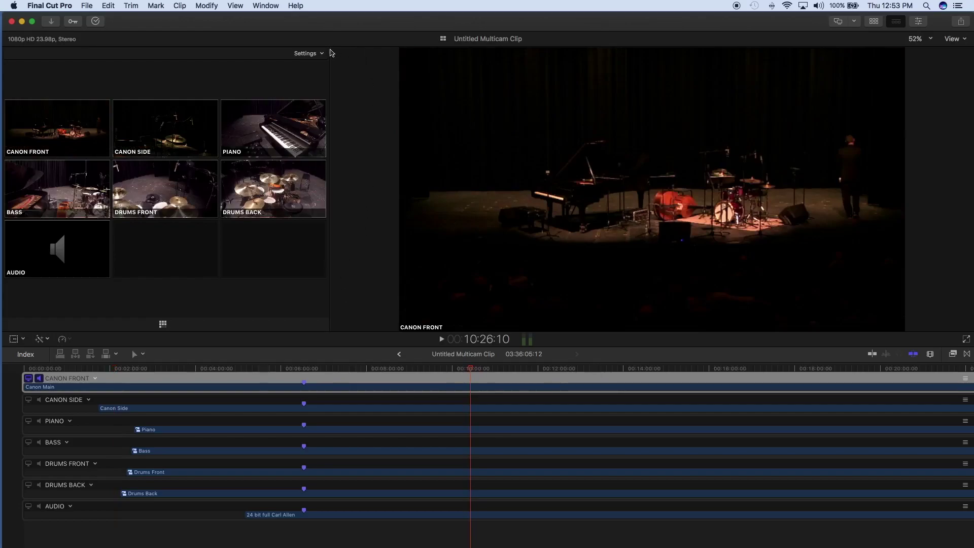
pyautogui.click(306, 55)
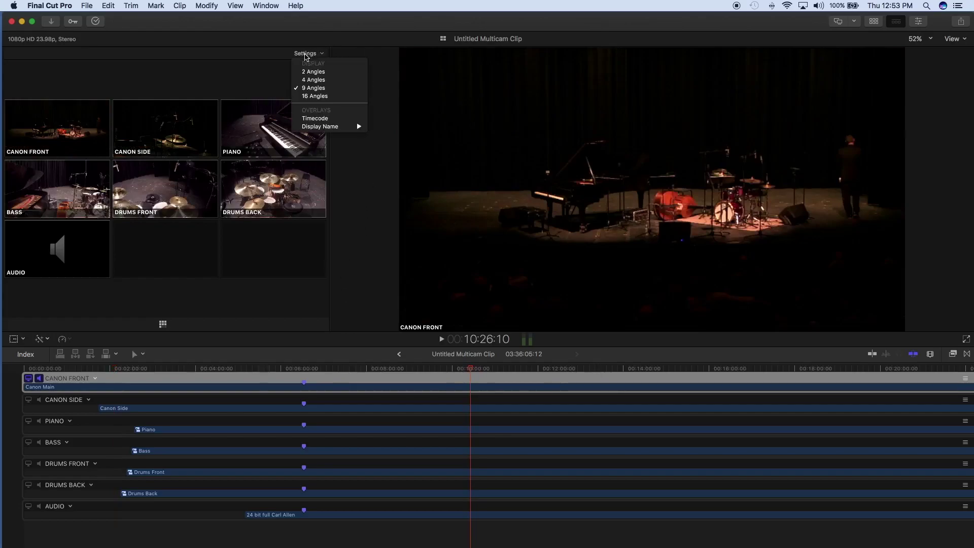
pyautogui.click(278, 53)
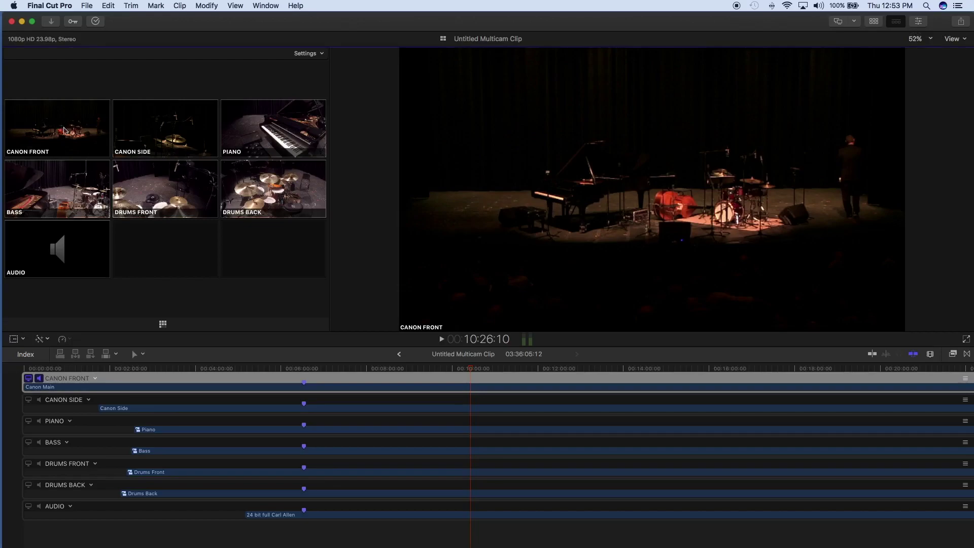
# In the project timeline, set the multicam clip's active audio angle to AUDIO
pyautogui.click(399, 353)
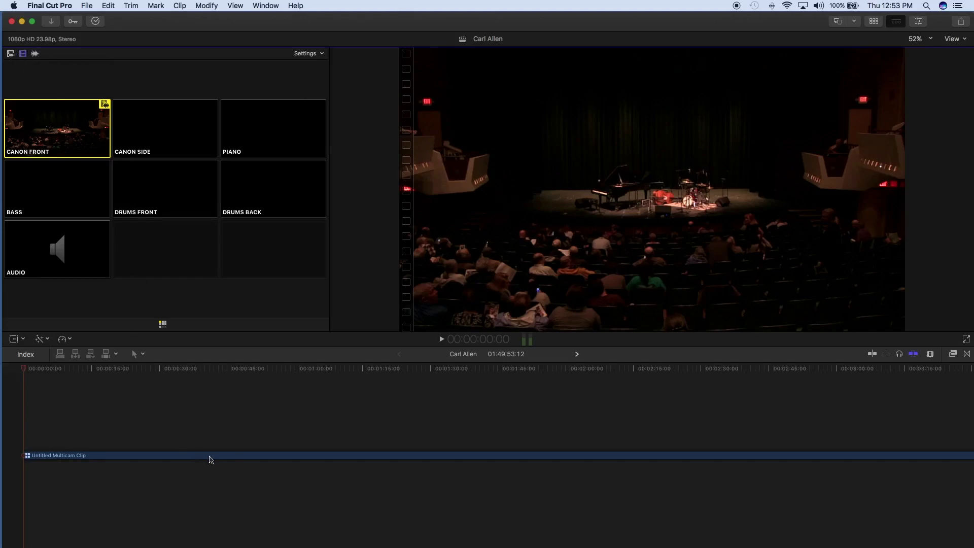
pyautogui.click(238, 455)
pyautogui.rightClick(238, 457)
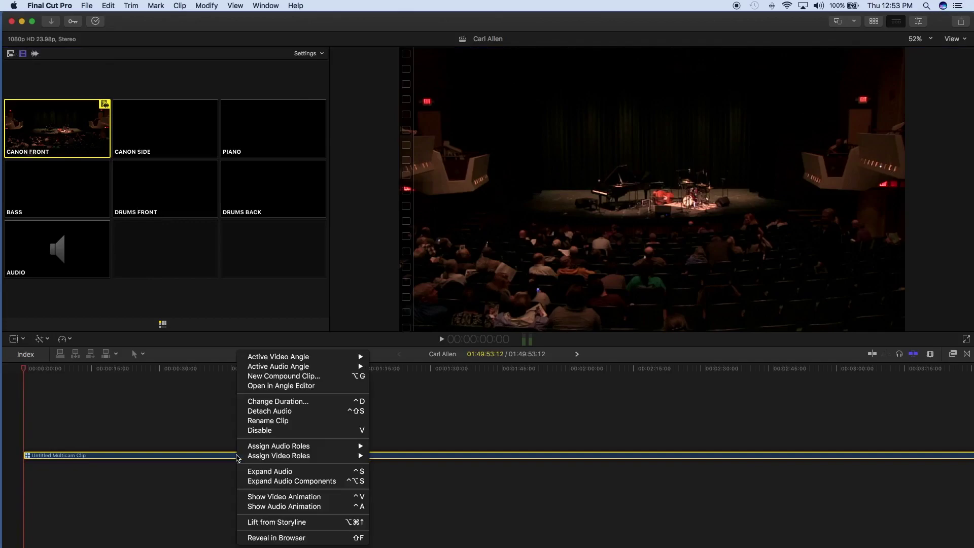
pyautogui.moveTo(270, 359)
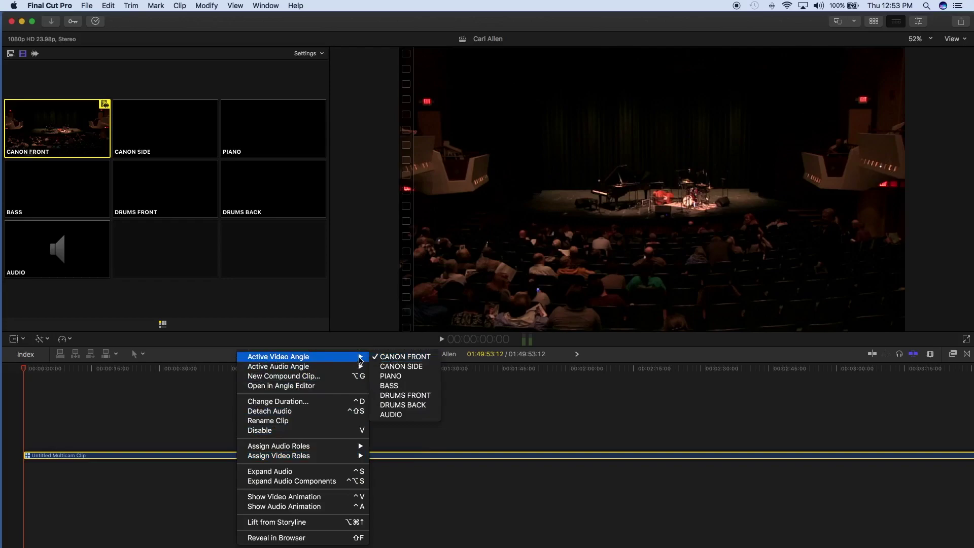
pyautogui.moveTo(328, 367)
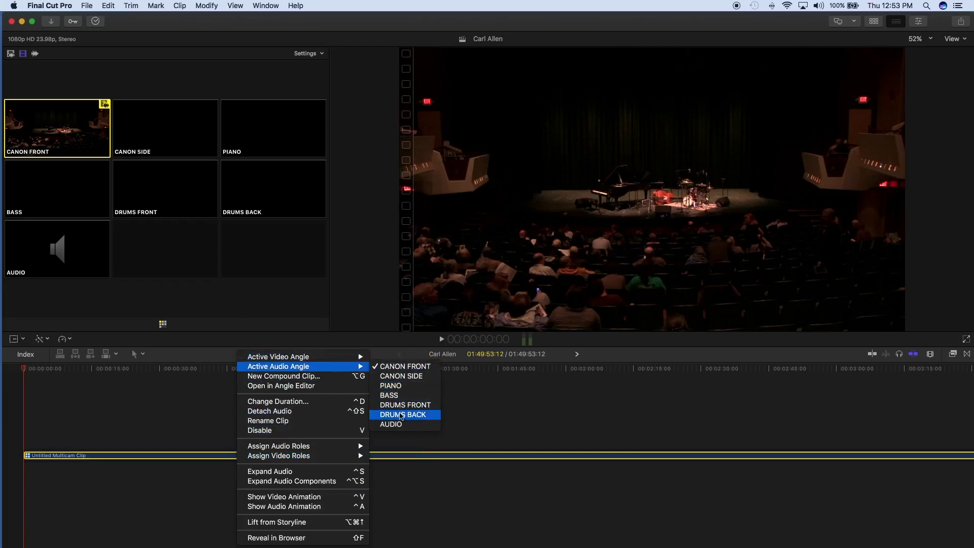
pyautogui.click(406, 428)
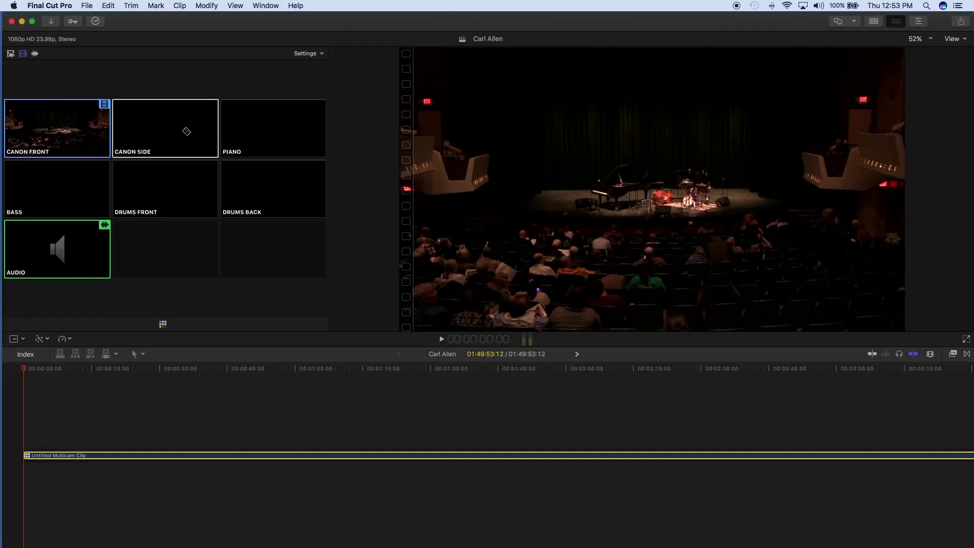
# Set angle switching to video-only after briefly trying audio-only
pyautogui.click(22, 53)
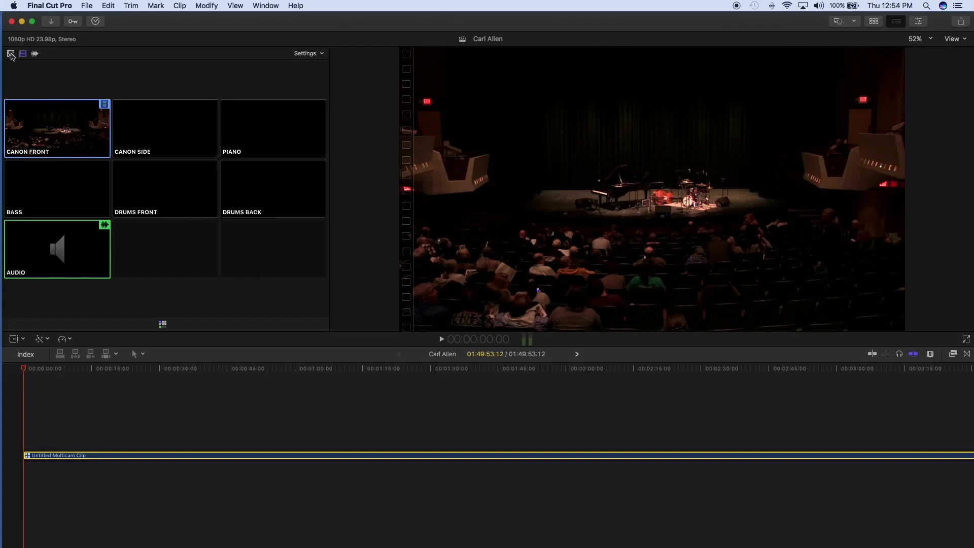
pyautogui.click(36, 55)
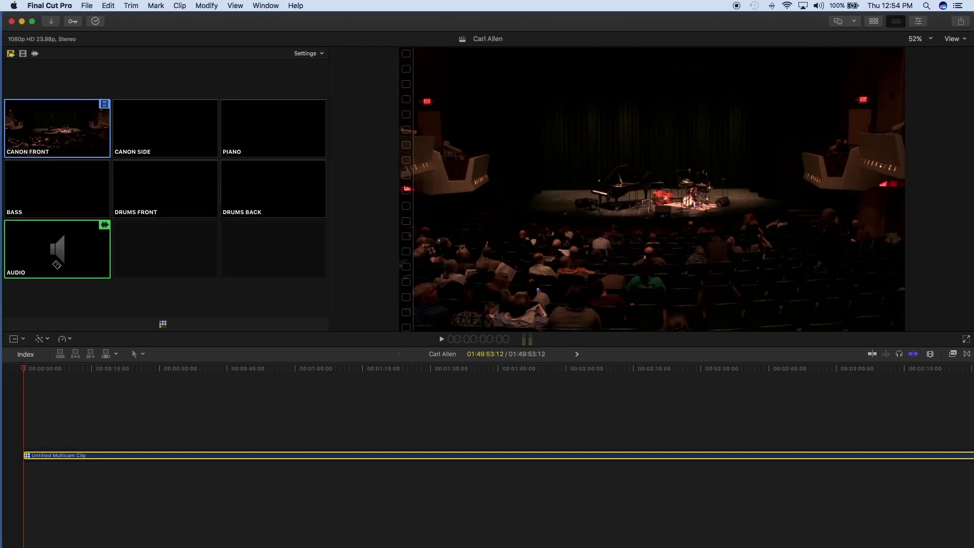
pyautogui.click(24, 53)
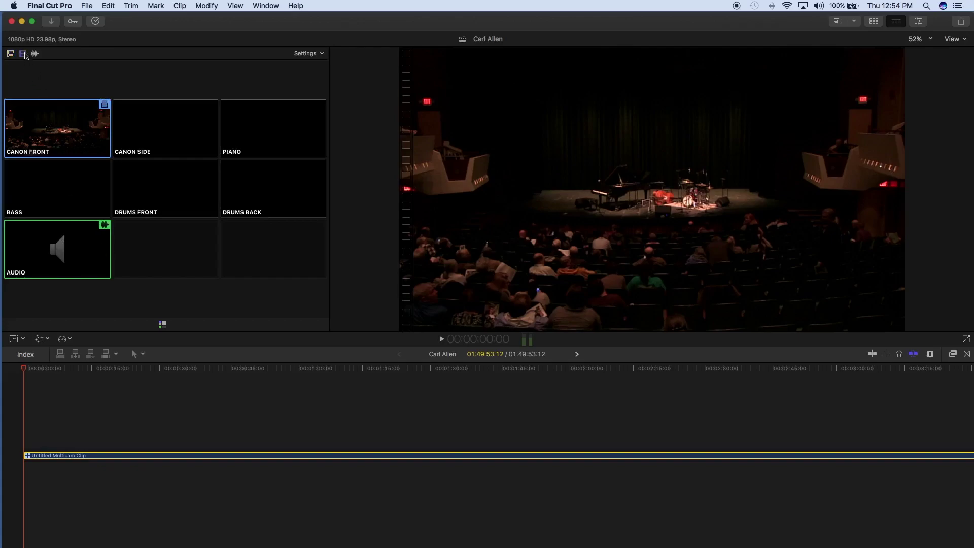